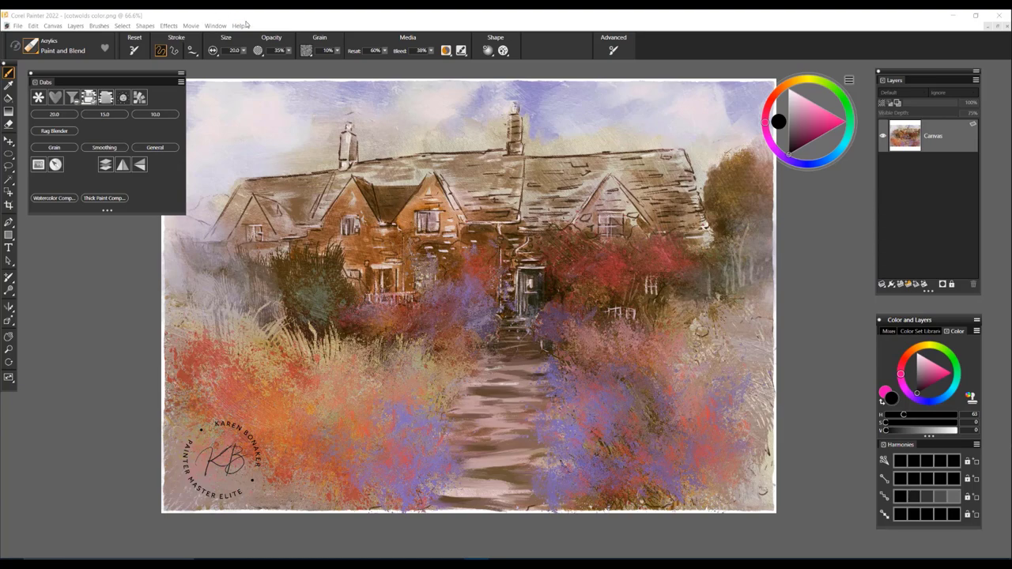
Lift the Canvas layer's painting onto a new Watercolor Layer
right_click(954, 136)
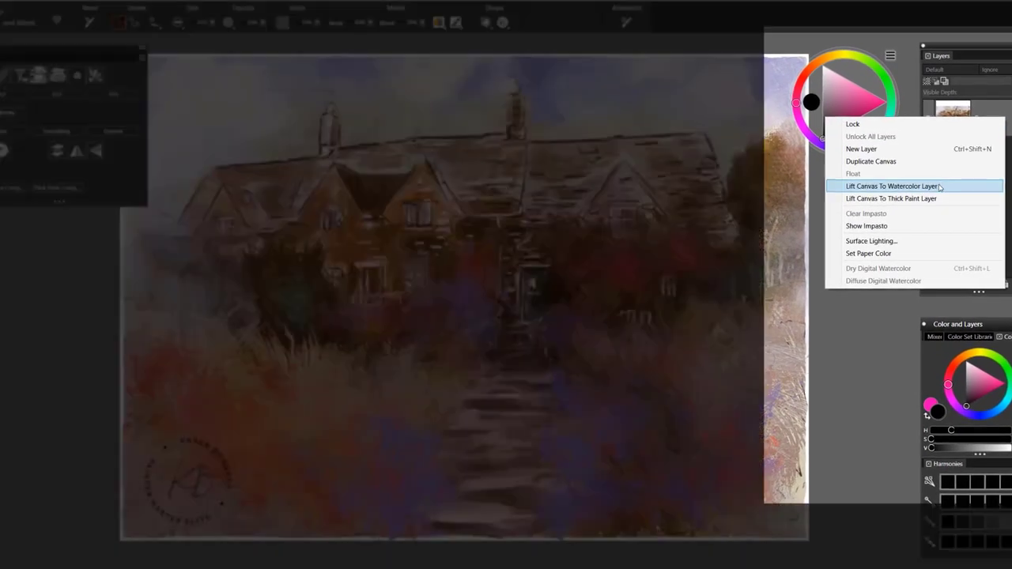
left_click(931, 188)
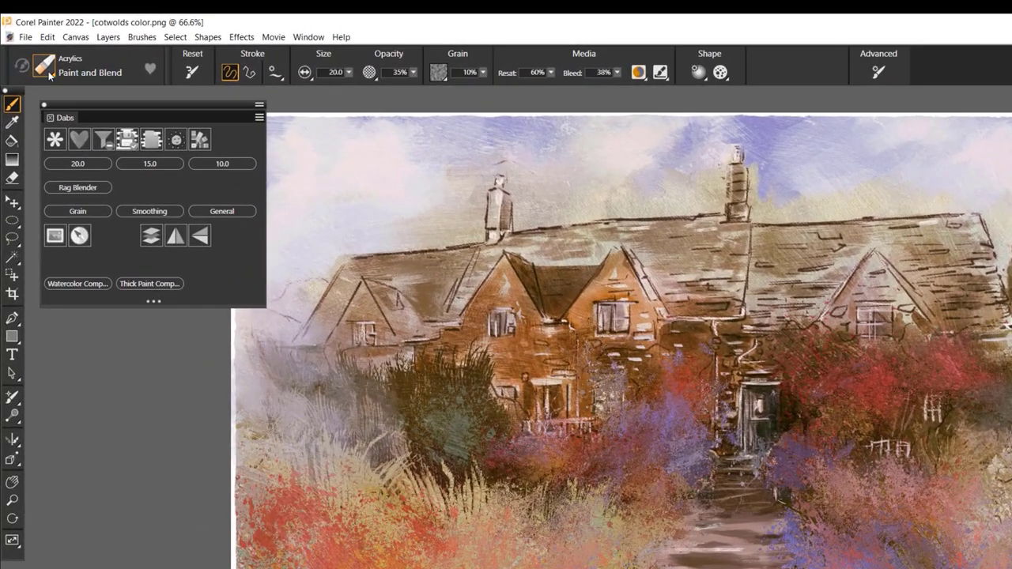
Filter brushes to Watercolor Compatible and select KB Pastels' Pastel Gold Standard brush
left_click(49, 71)
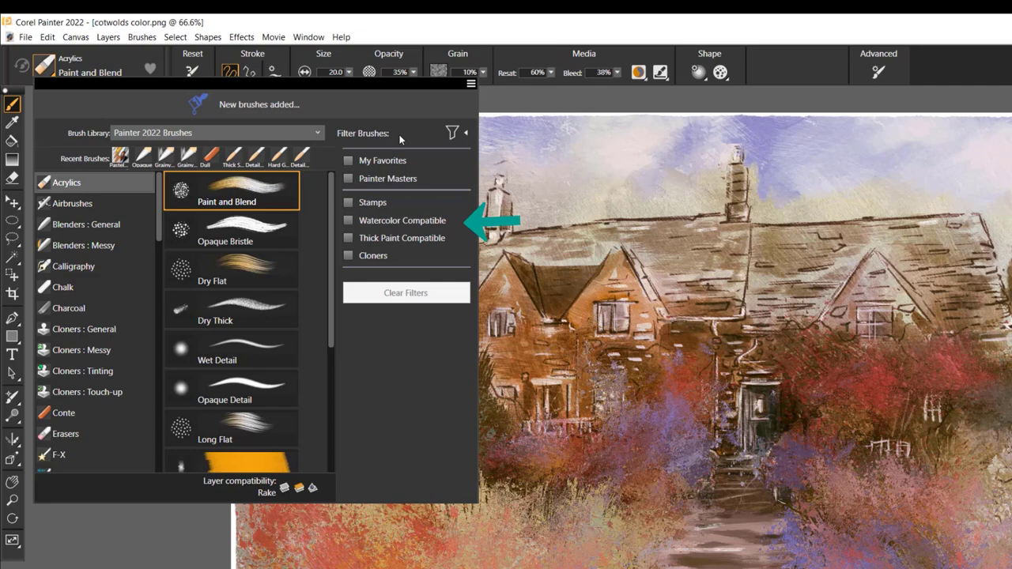
left_click(349, 220)
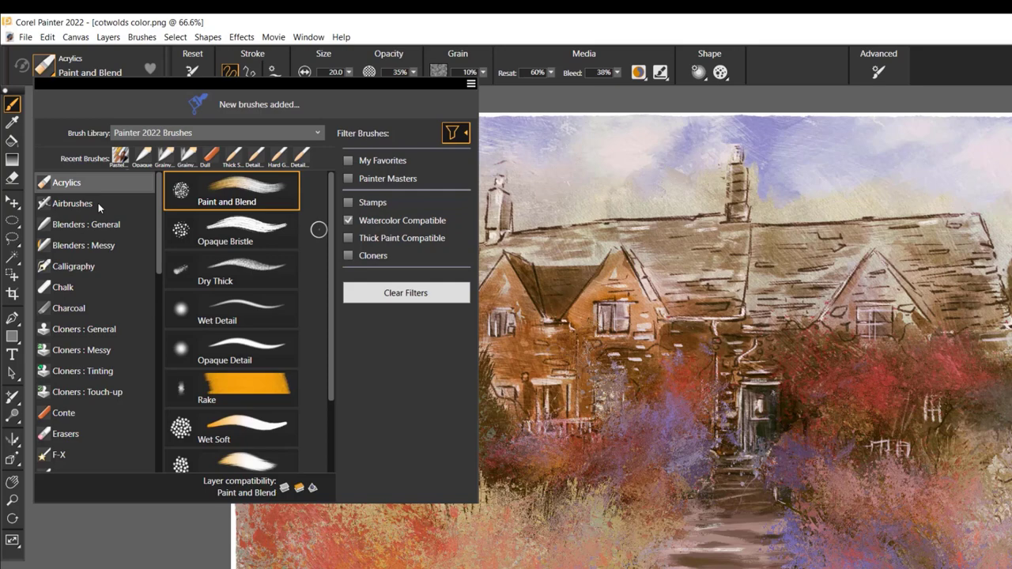
scroll(100, 281, "down", 4)
scroll(100, 285, "down", 1)
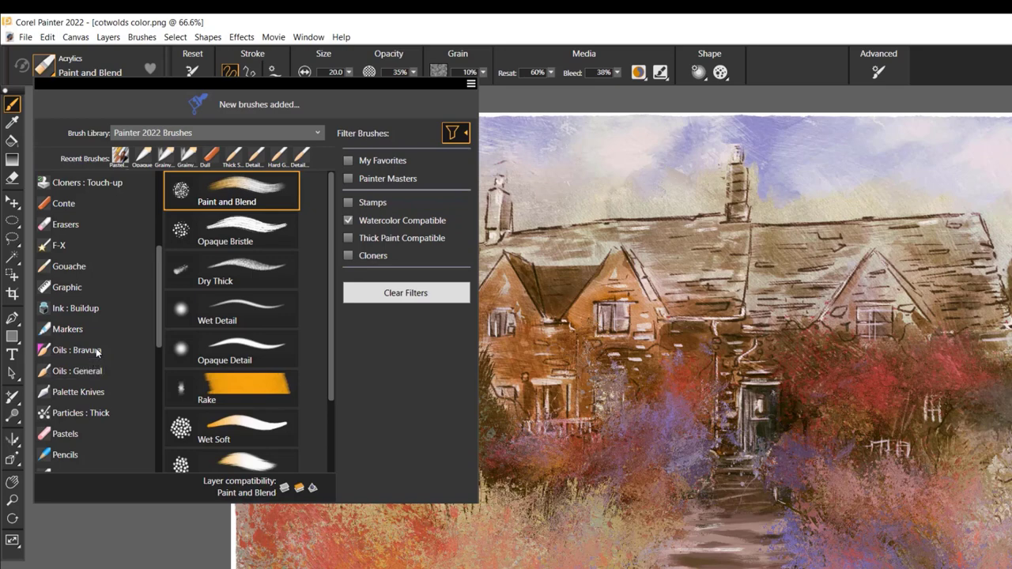
scroll(97, 352, "down", 5)
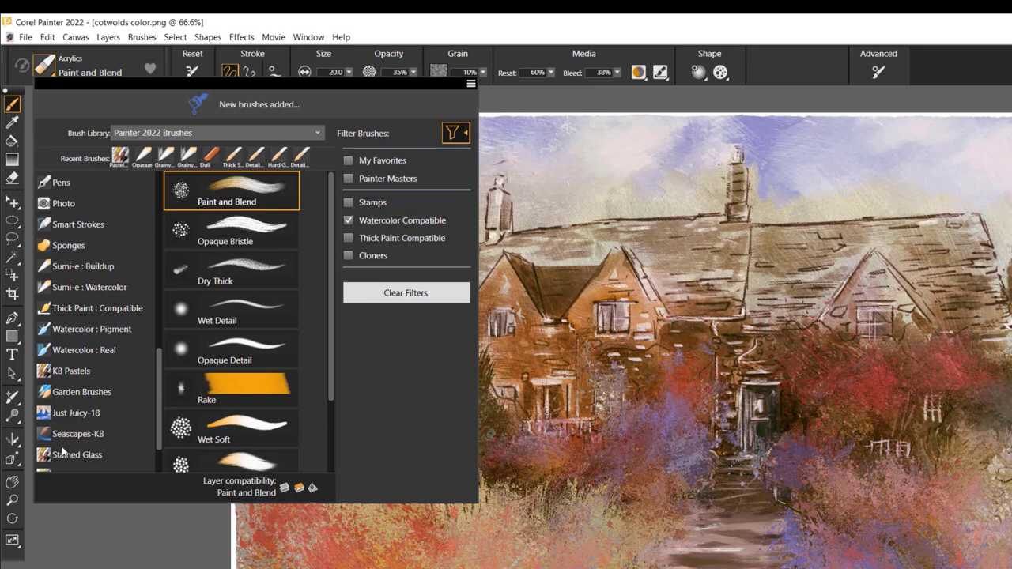
scroll(70, 430, "down", 1)
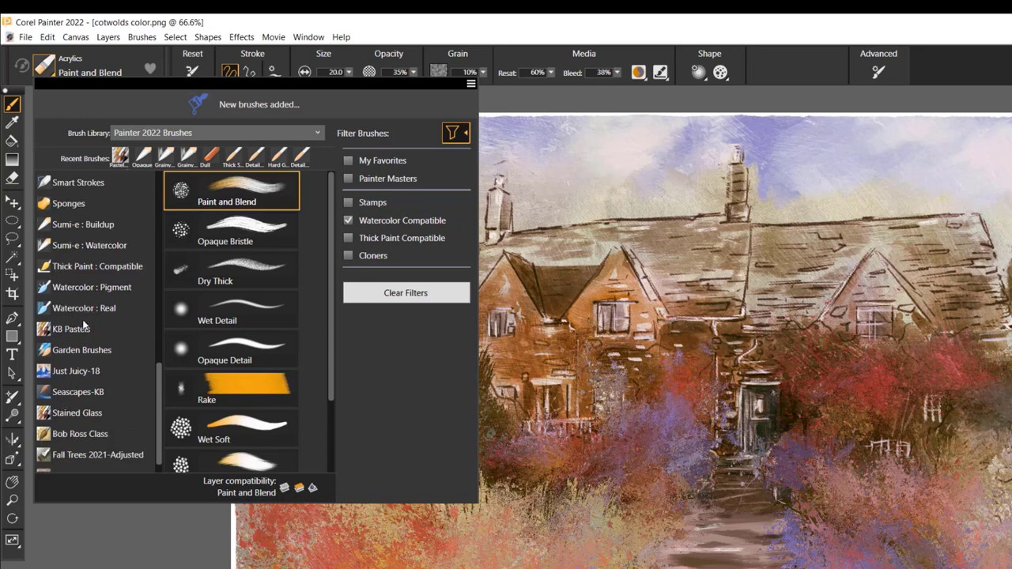
scroll(78, 444, "down", 1)
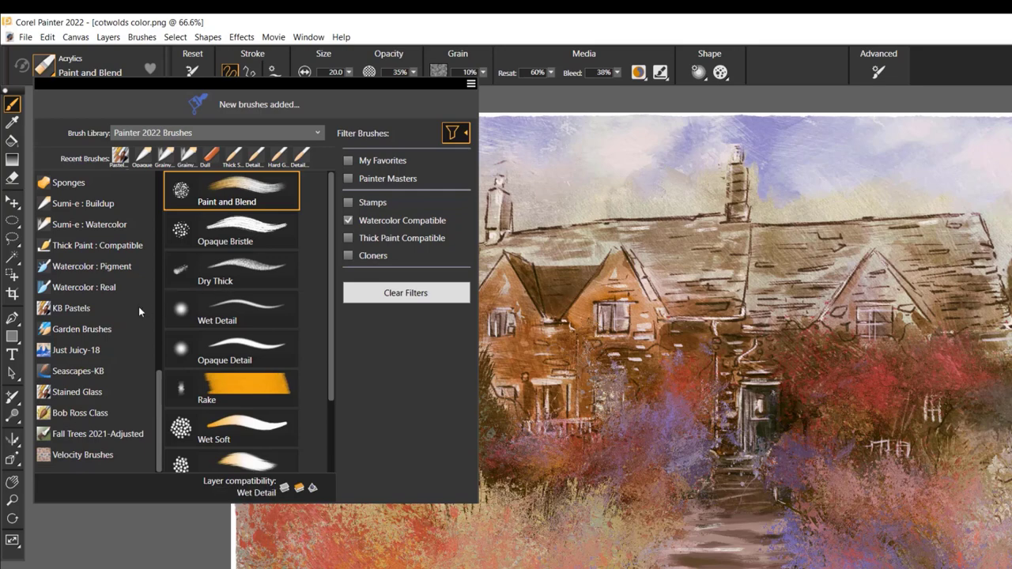
left_click(77, 307)
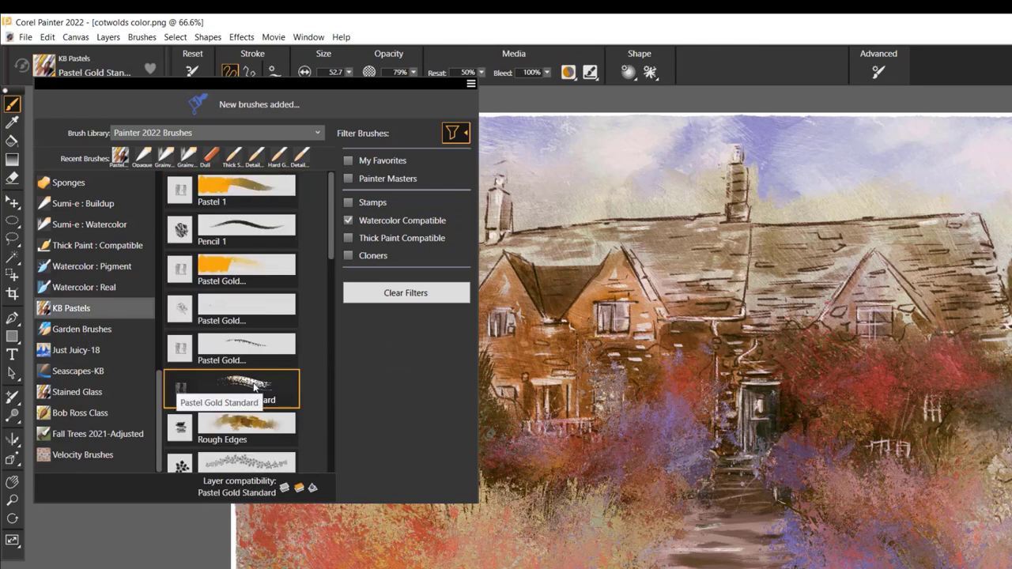
left_click(255, 387)
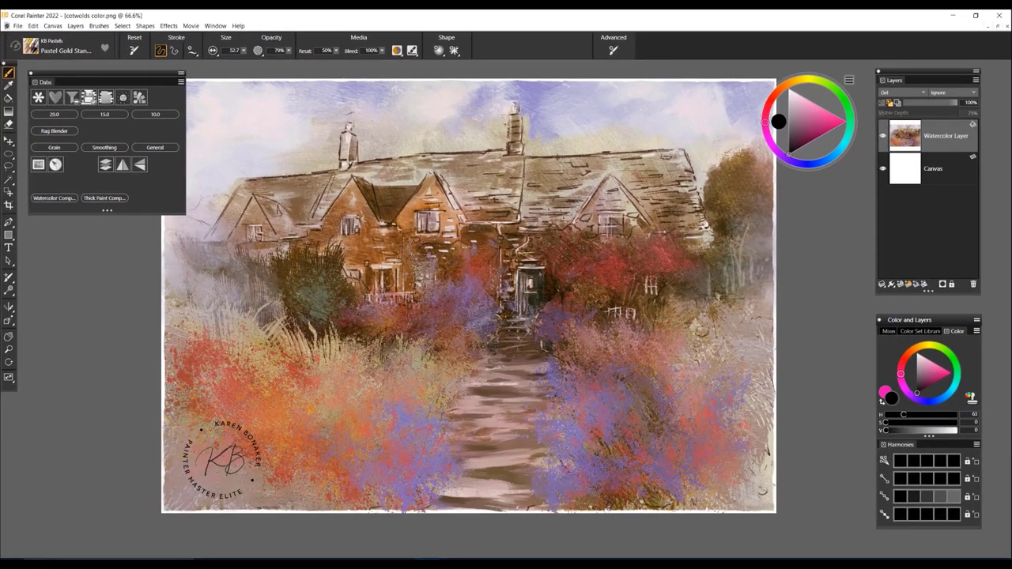
Sample a tan, set brush size 20, and always keep painting on the watercolor layer
left_click(552, 165, "alt")
left_click_drag(552, 168, 553, 178)
left_click(553, 178)
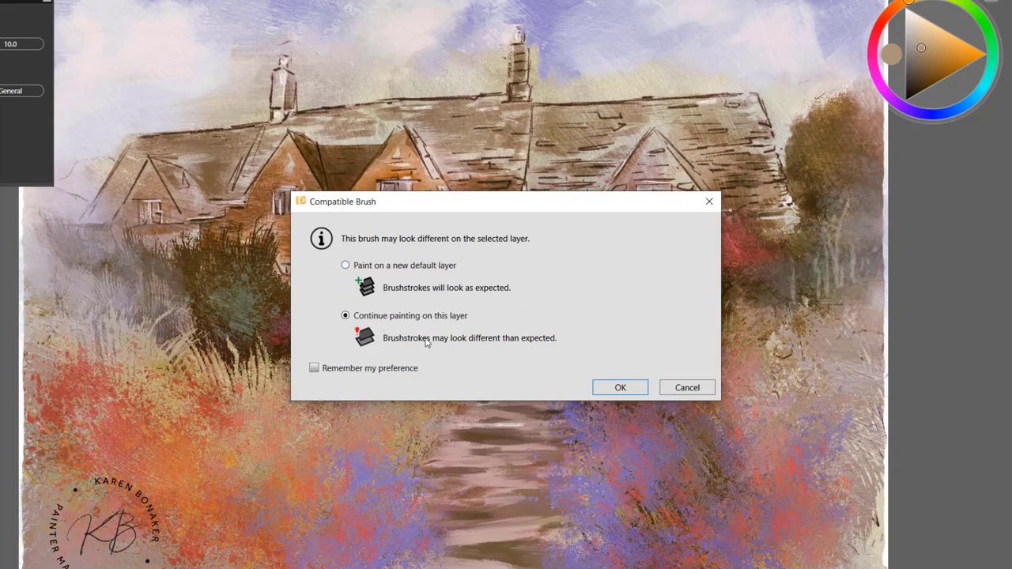
left_click(314, 370)
left_click(621, 388)
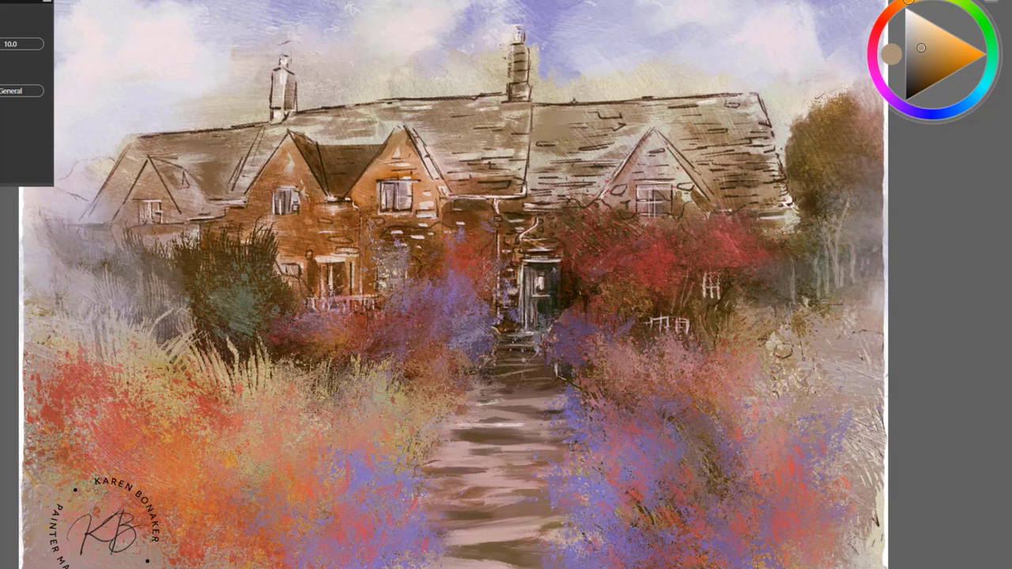
Soften the dark roof strokes with the sampled lavender-blue sky colour, then sample brick brown
left_click(558, 68, "alt")
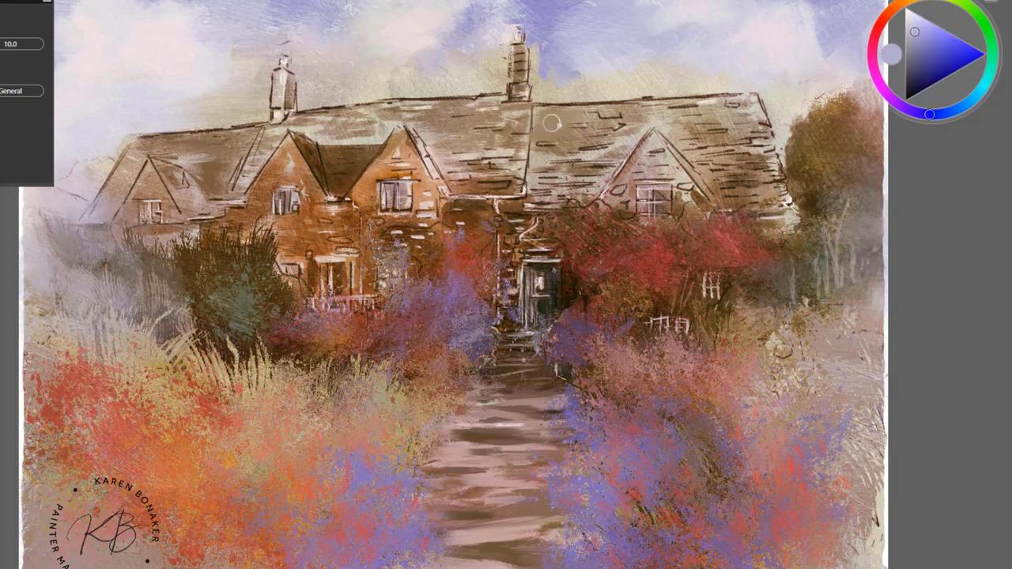
mouse_move(552, 122)
left_mouse_down()
mouse_move(470, 126)
mouse_move(446, 142)
mouse_move(462, 135)
mouse_move(460, 144)
left_mouse_up()
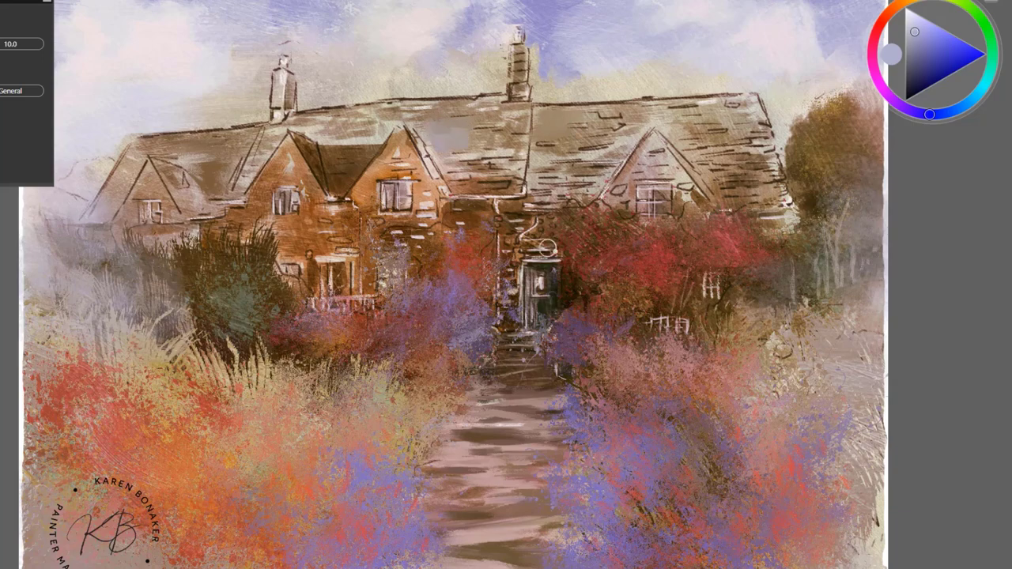
left_click(340, 153, "alt")
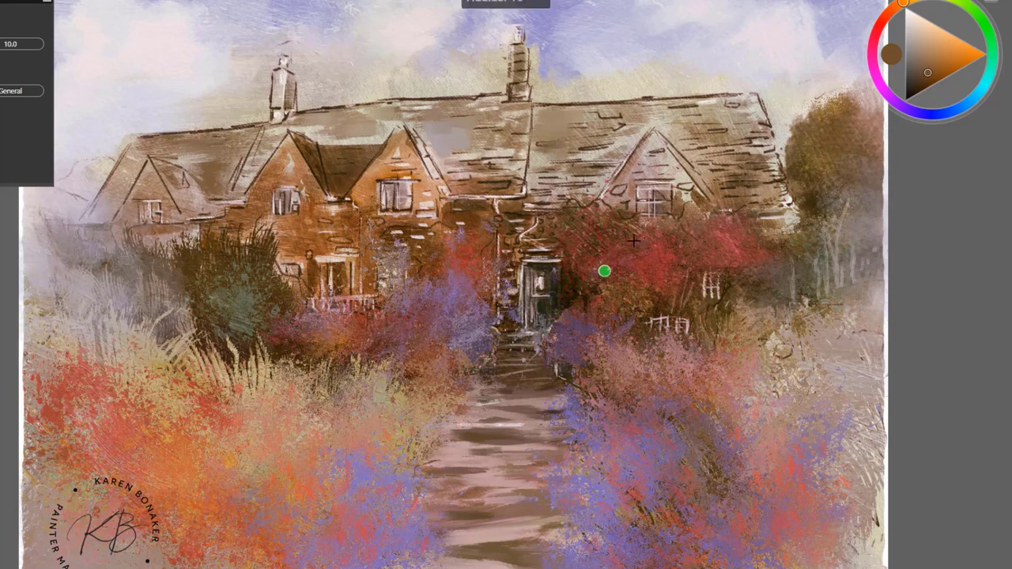
Try a pale trellis stroke and undo it, sample orange brick, and reopen the Brush Library
left_click(816, 58, "ctrl")
left_click_drag(701, 258, 701, 293)
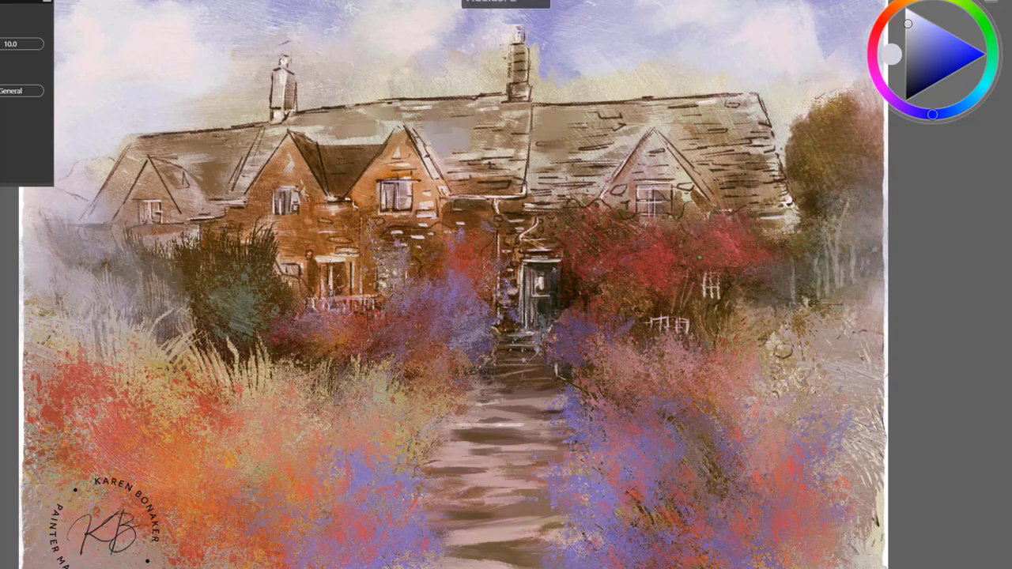
key("ctrl+z")
key("ctrl+z")
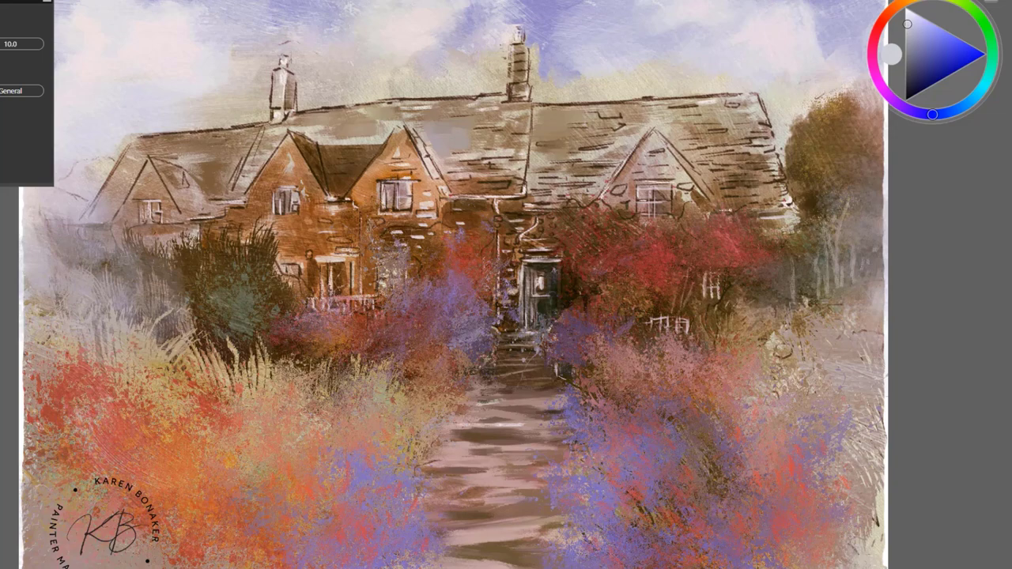
left_click(383, 177, "alt")
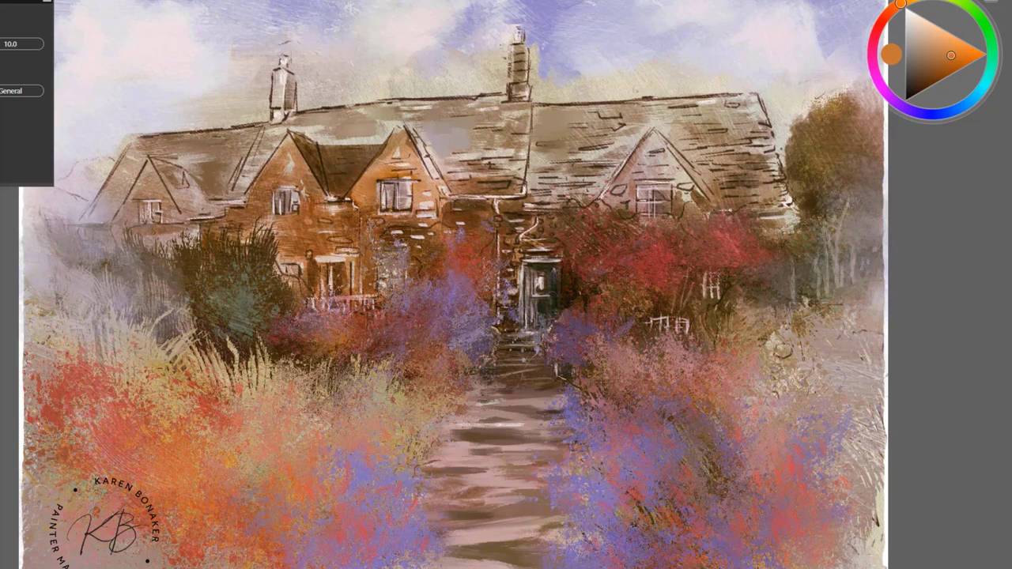
key("ctrl+b")
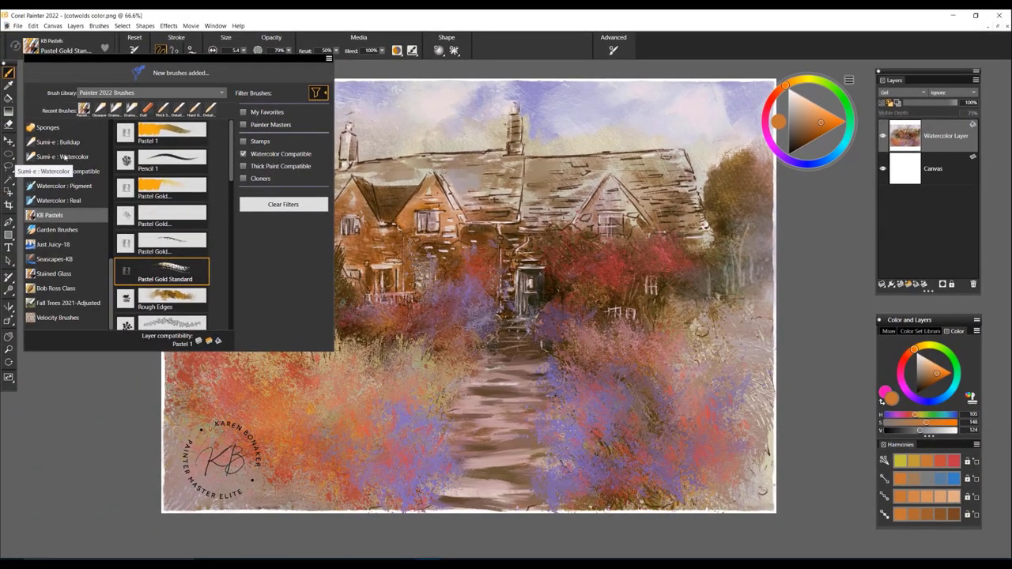
left_click(67, 156)
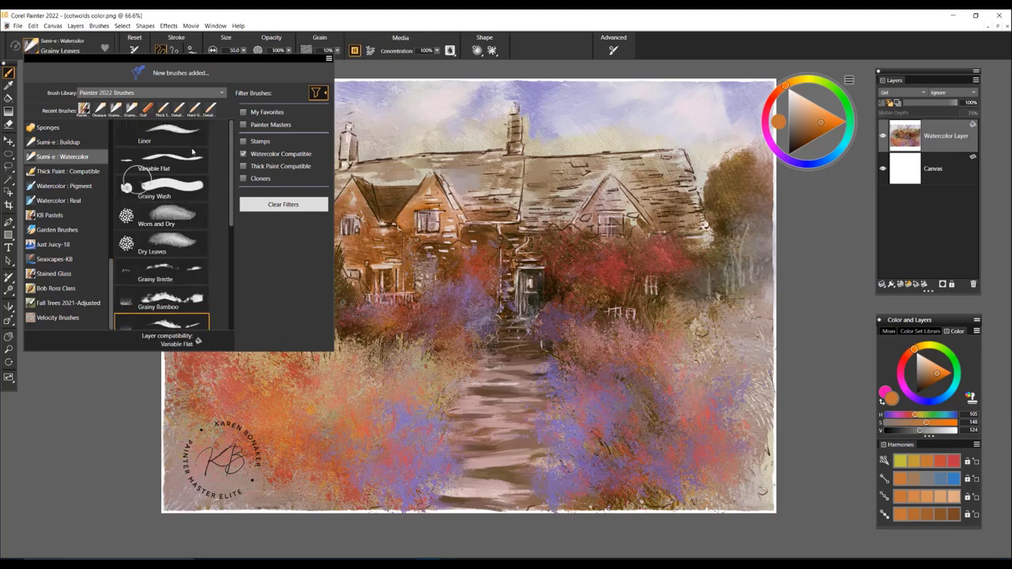
left_click(175, 144)
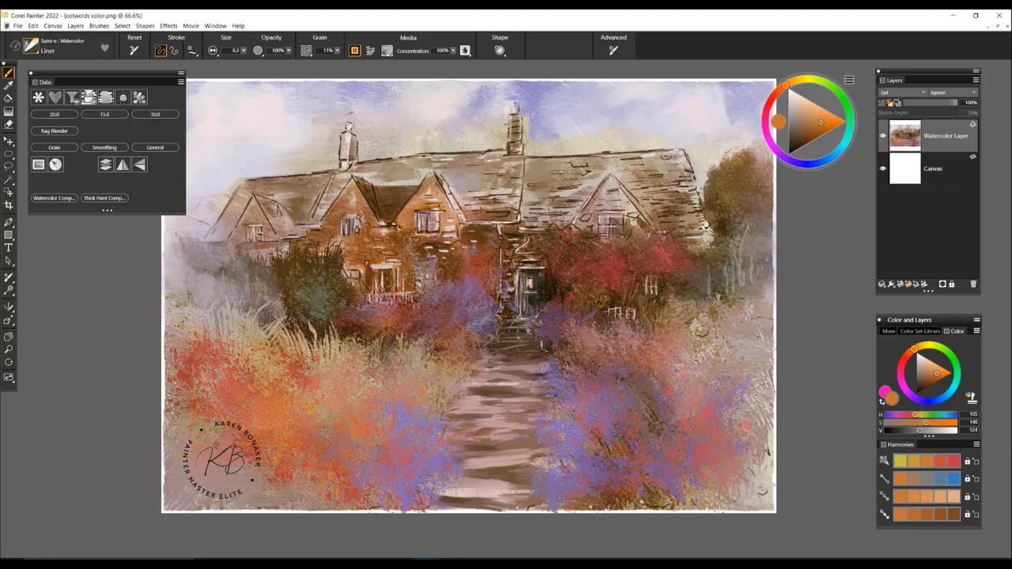
left_click_drag(545, 204, 565, 203)
left_click(809, 128)
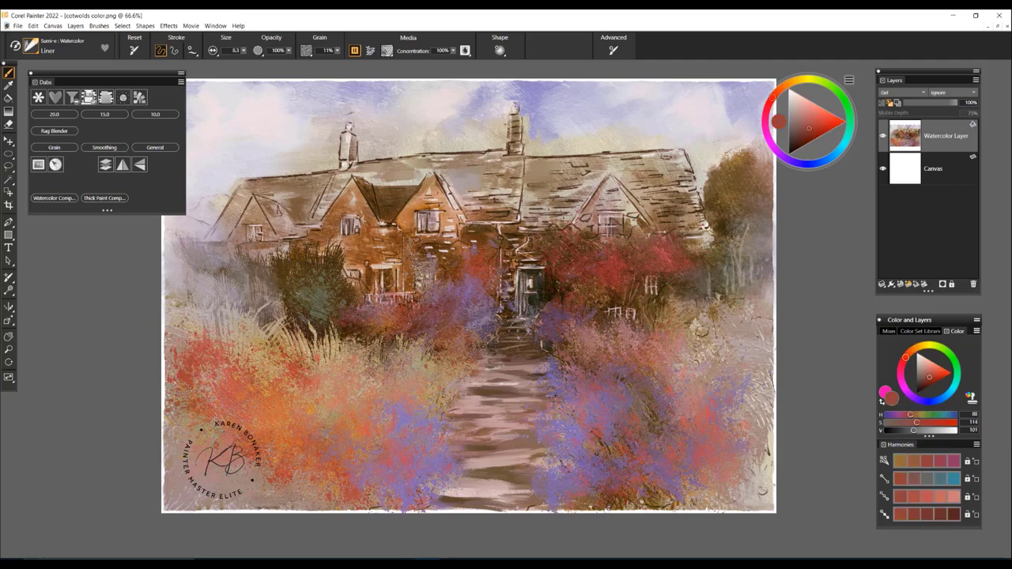
left_click(797, 128)
mouse_move(493, 357)
left_mouse_down()
mouse_move(524, 355)
mouse_move(492, 356)
left_mouse_up()
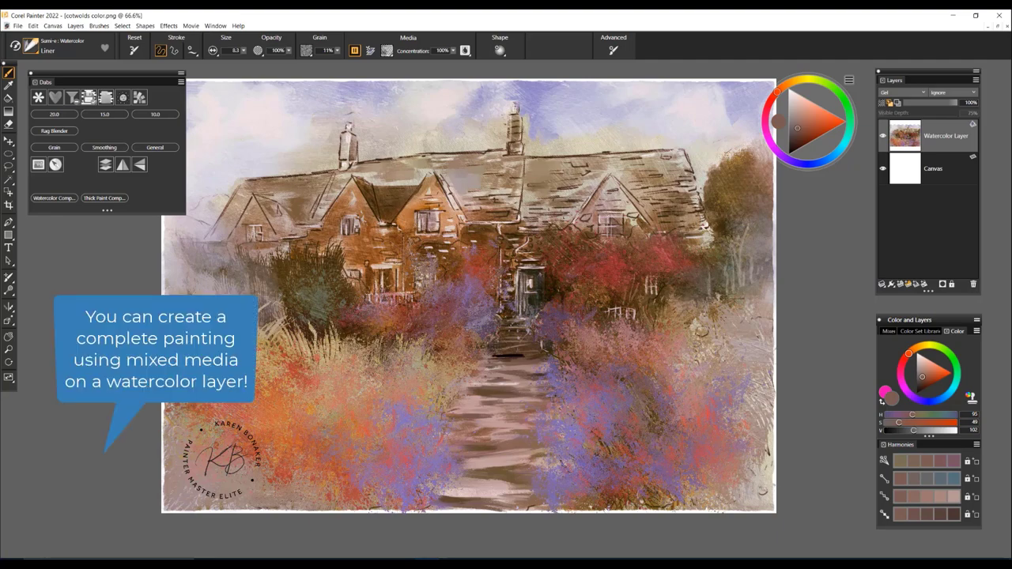
left_click_drag(516, 365, 548, 366)
left_click_drag(467, 388, 502, 388)
left_click_drag(465, 417, 522, 413)
mouse_move(474, 468)
left_mouse_down()
mouse_move(529, 461)
mouse_move(517, 476)
left_mouse_up()
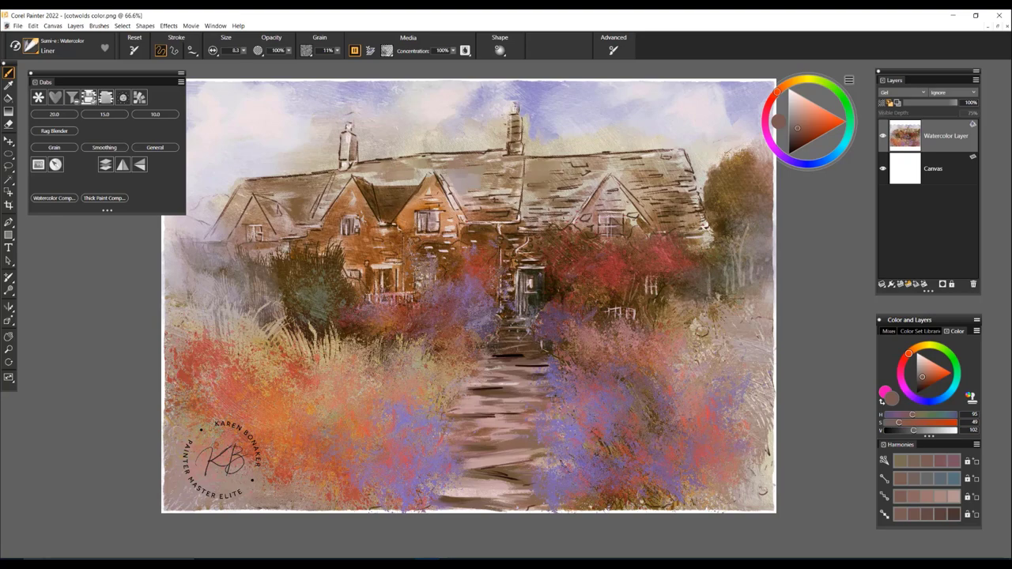
Switch to Monterey_003-wc.jpg and show the Brush Library
key("ctrl+Tab")
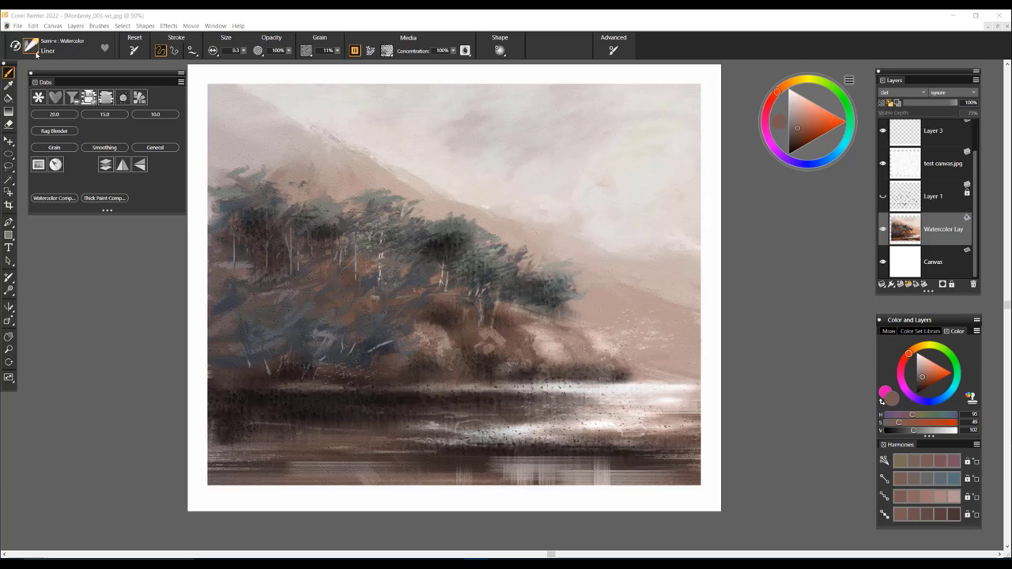
left_click(33, 50)
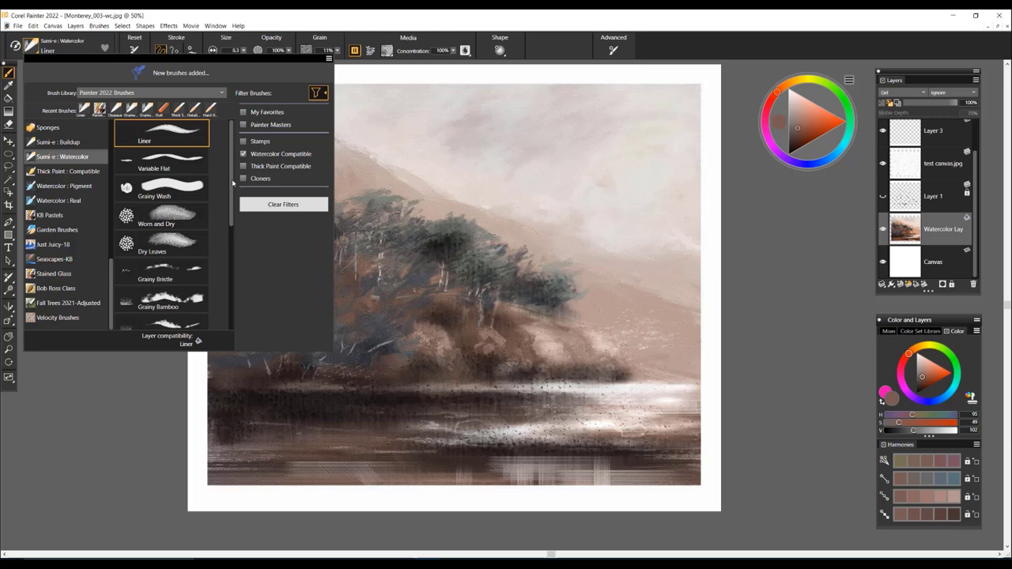
Select the Brushy variant from the Oils : Bravura category
left_click_drag(230, 185, 231, 198)
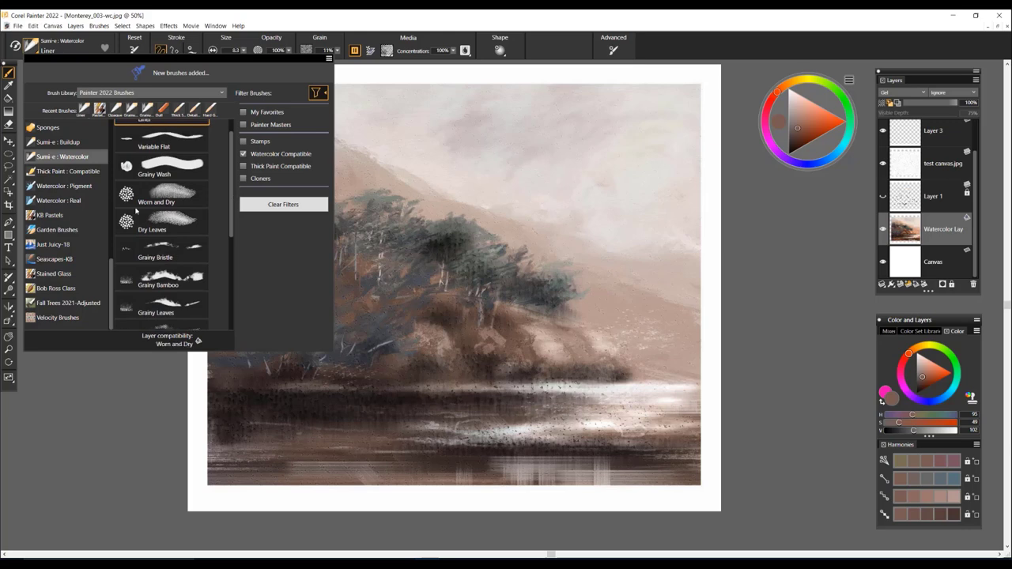
left_click_drag(109, 282, 117, 184)
scroll(57, 250, "down", 2)
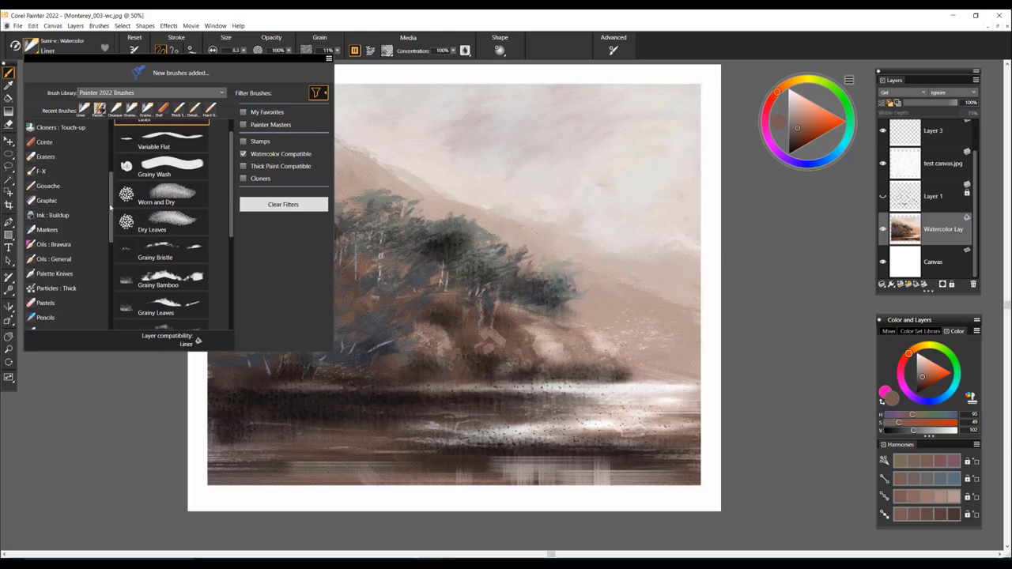
left_click(57, 245)
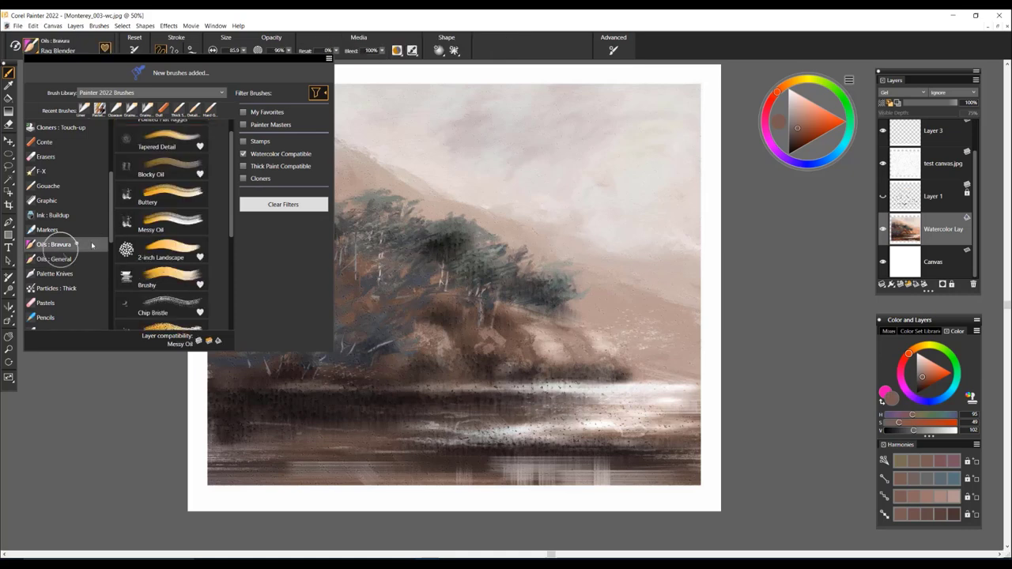
left_click(167, 278)
left_click(167, 278)
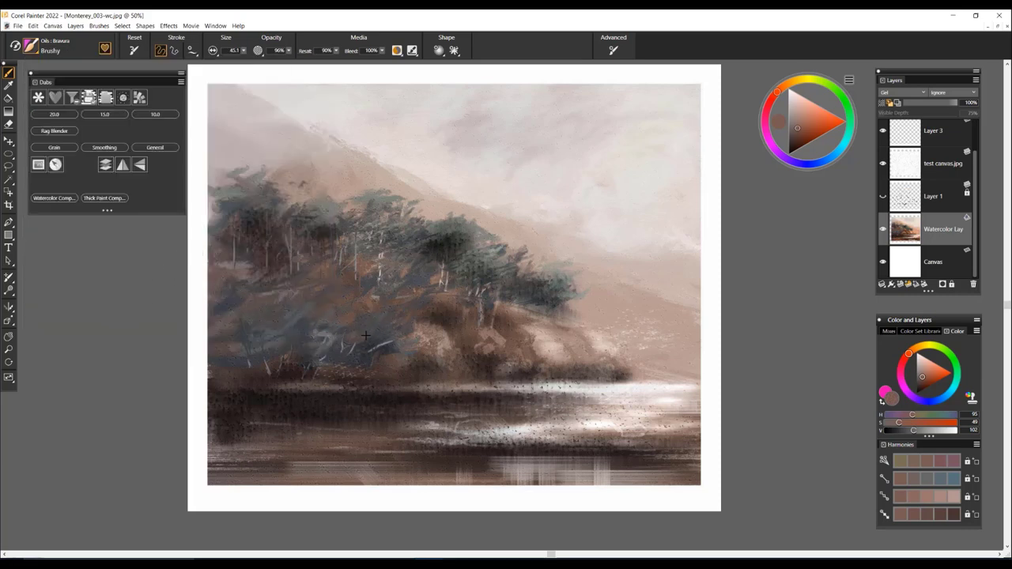
Enlarge the brush to about 104 and give it the Splatter Dabs captured dab
mouse_move(364, 332)
left_mouse_down()
mouse_move(387, 336)
mouse_move(385, 321)
left_mouse_up()
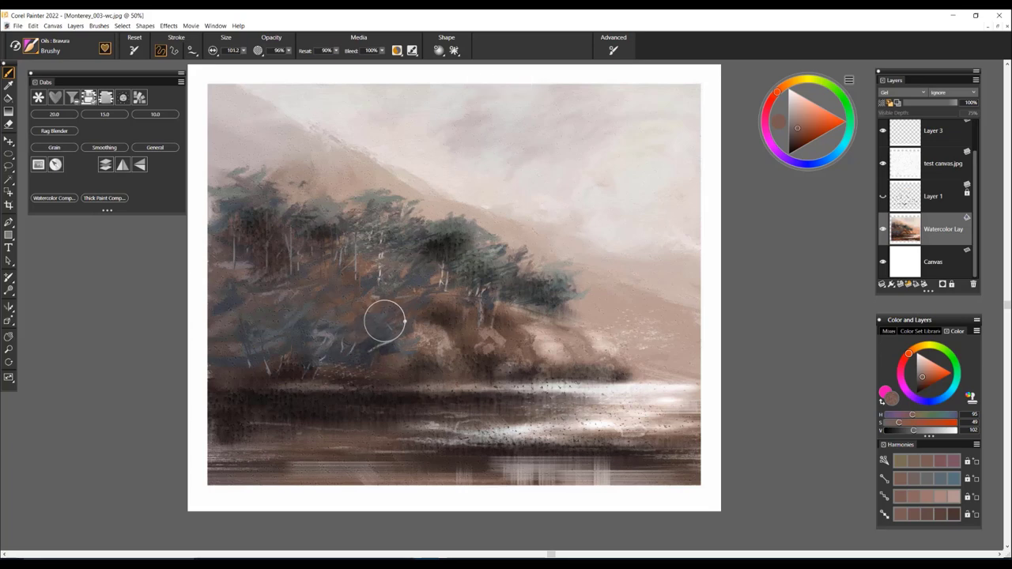
left_click(122, 97)
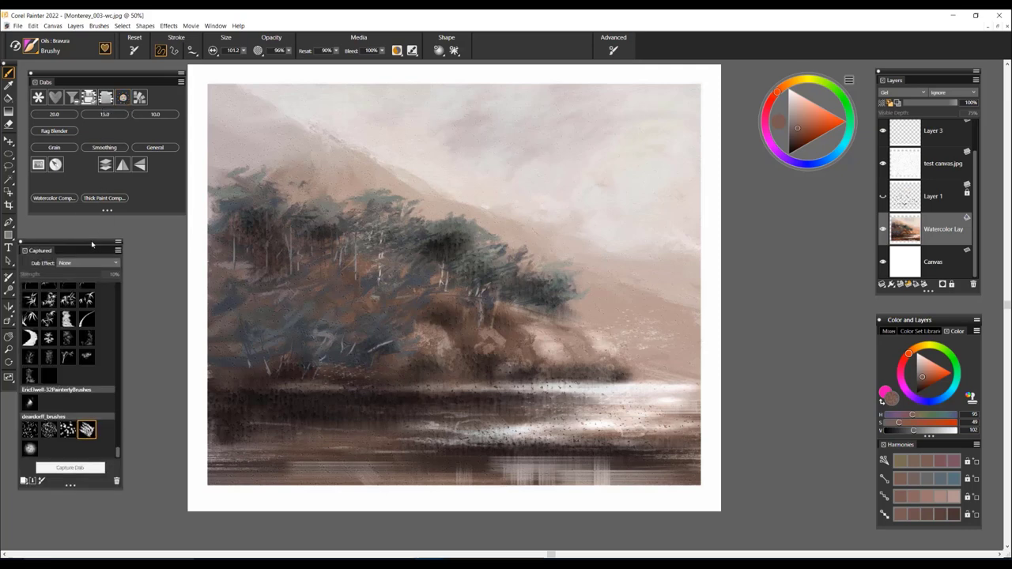
left_click_drag(81, 245, 109, 233)
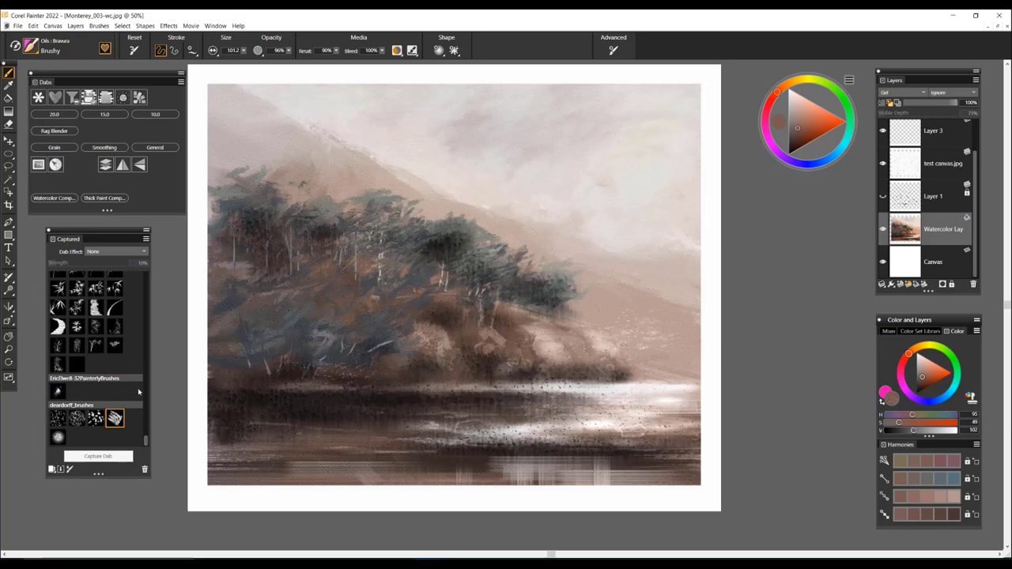
left_click_drag(146, 441, 155, 394)
scroll(65, 316, "up", 10)
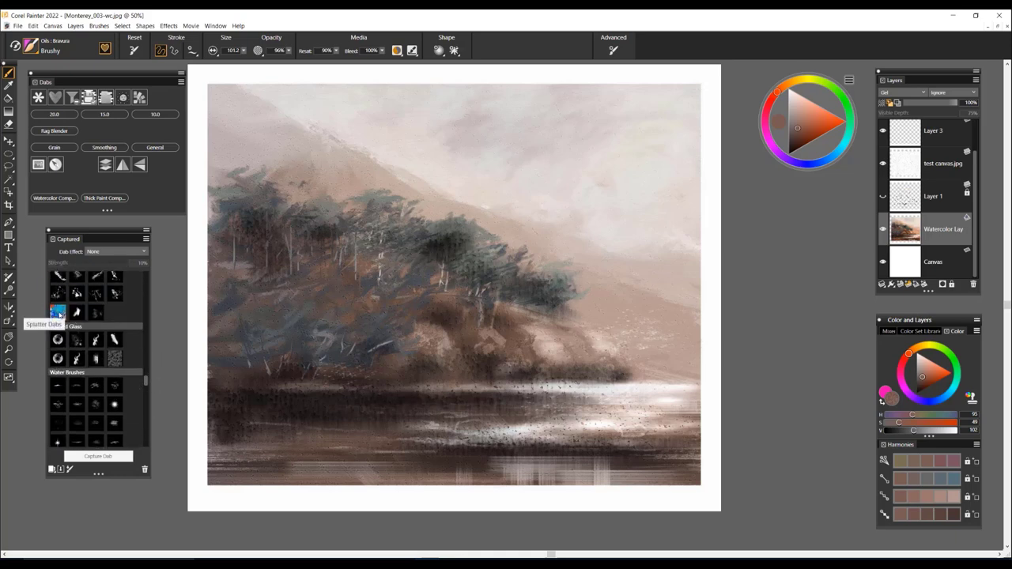
left_click(59, 315)
Dab near-white pink paint along the shoreline
scroll(60, 315, "up", 1)
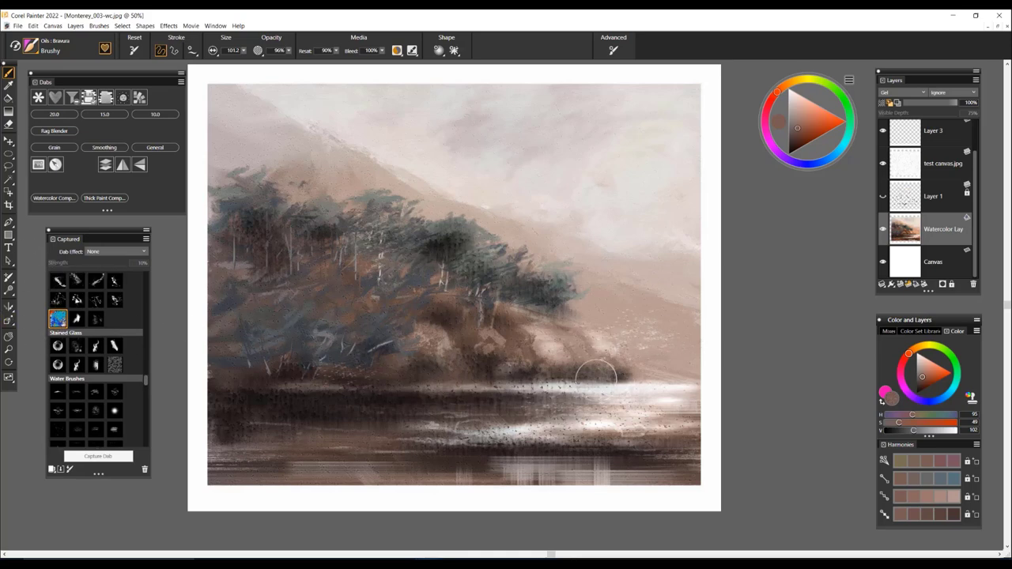
left_click(577, 347, "alt")
mouse_move(474, 377)
left_mouse_down()
mouse_move(501, 379)
mouse_move(484, 378)
left_mouse_up()
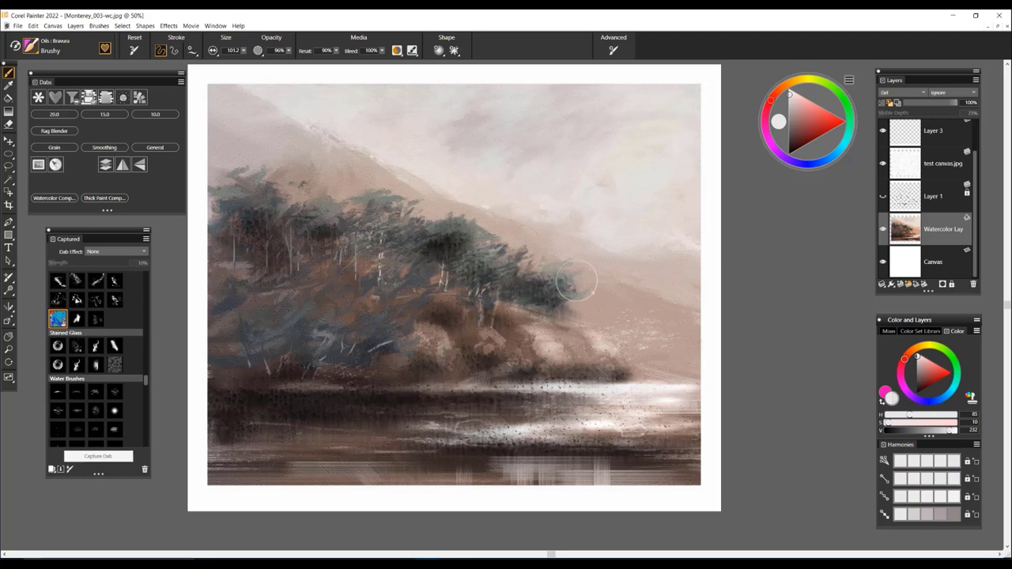
Undo the shoreline dab, enlarge the brush to 264, and spatter white onto the water
key("ctrl+z")
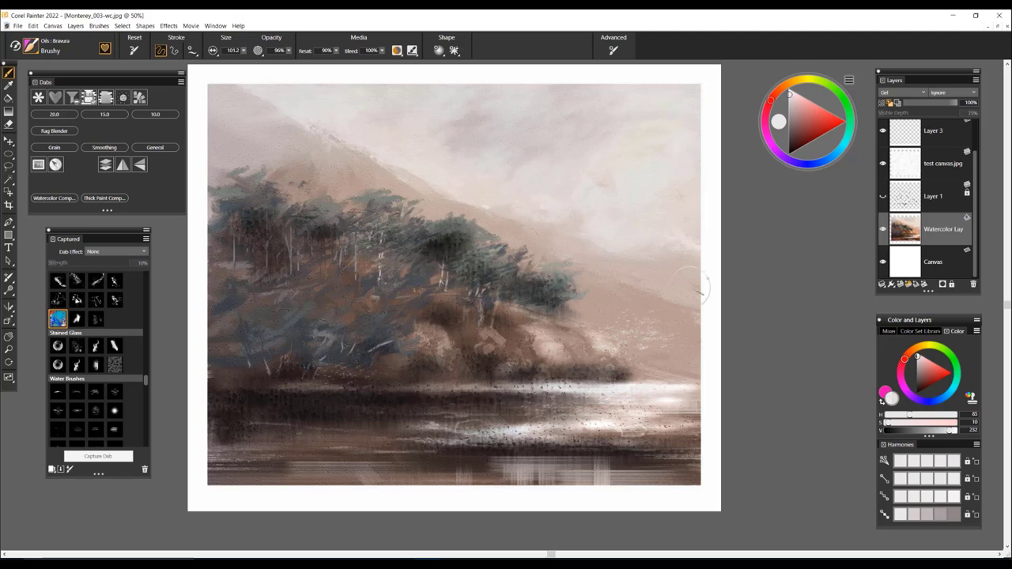
mouse_move(534, 373)
left_mouse_down()
mouse_move(578, 347)
mouse_move(565, 334)
left_mouse_up()
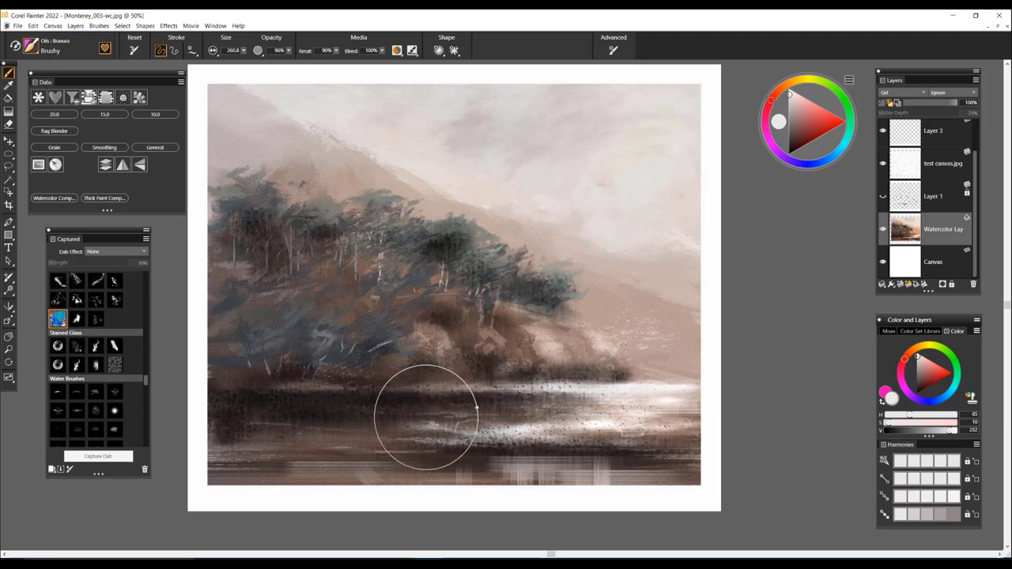
left_click_drag(457, 389, 465, 395)
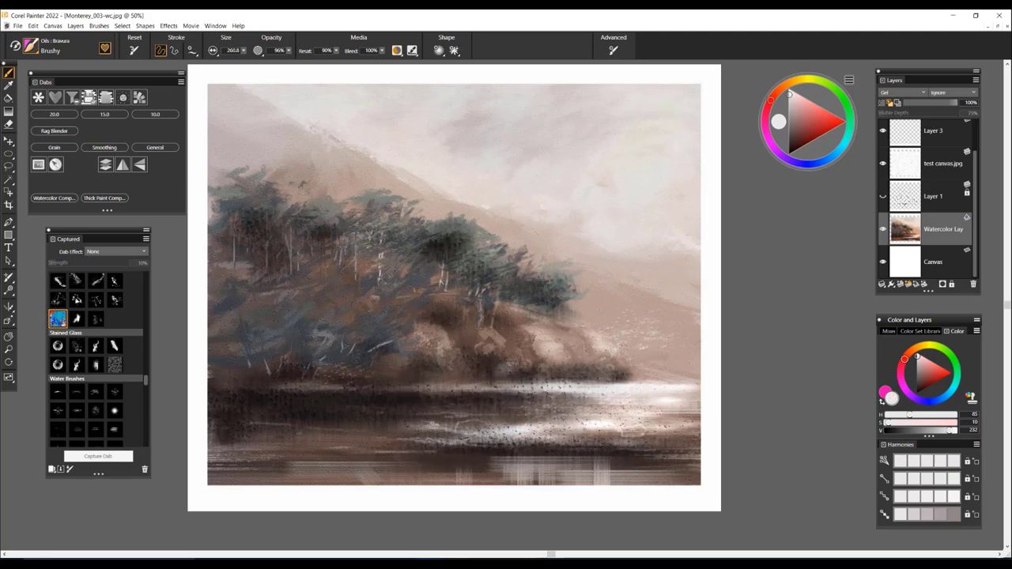
Speckle dark brown dabs across the water, then sample several further brown shades
left_click(317, 422, "alt")
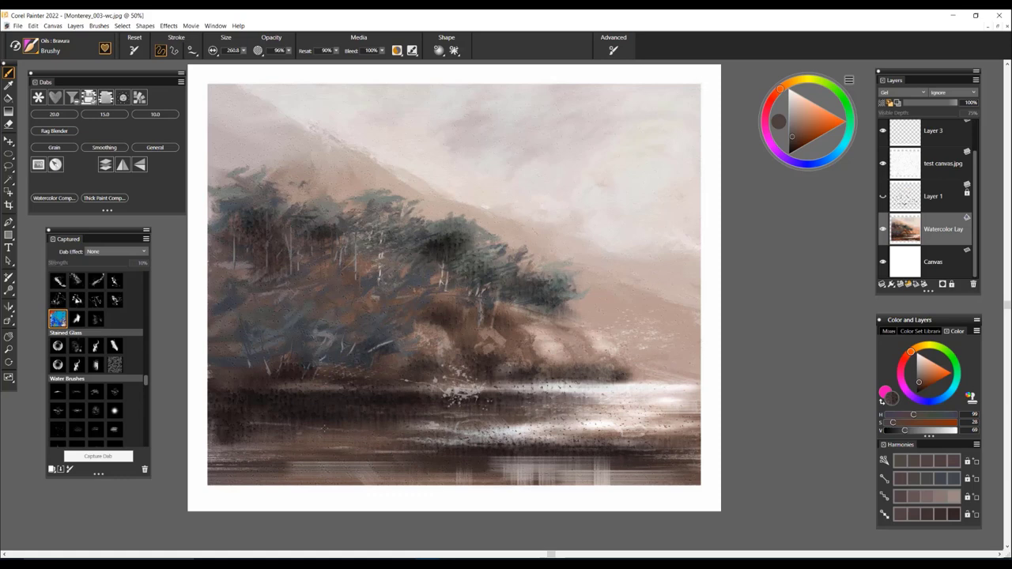
left_click(466, 388, "alt")
mouse_move(445, 409)
left_mouse_down()
mouse_move(416, 430)
mouse_move(448, 388)
mouse_move(409, 419)
mouse_move(503, 452)
left_mouse_up()
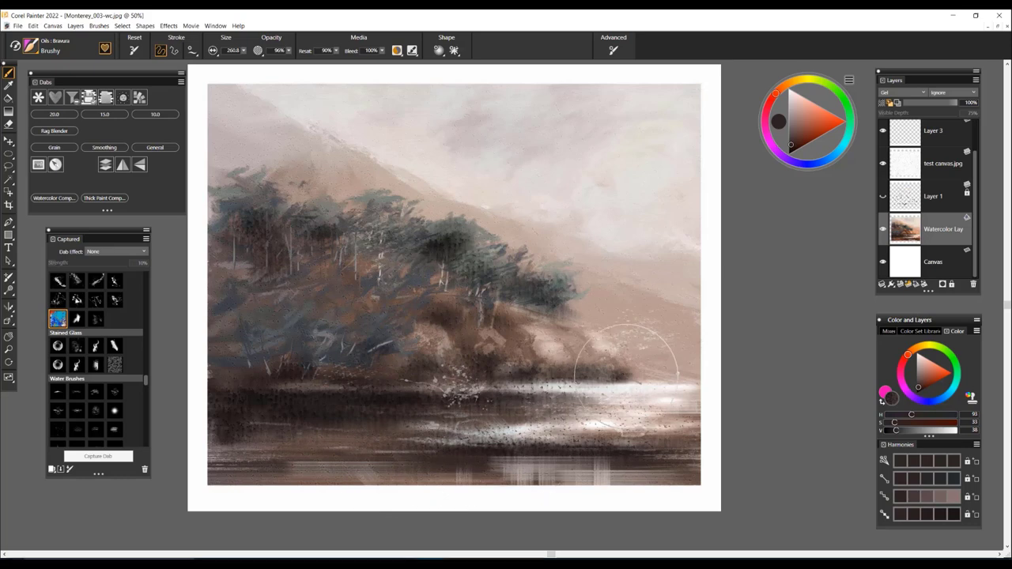
left_click(648, 272, "alt")
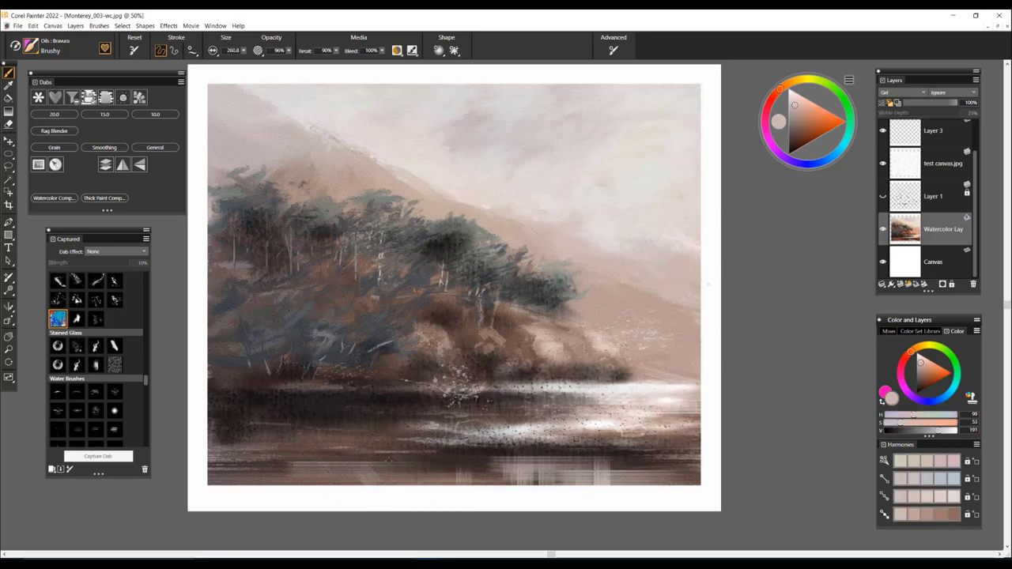
left_click(385, 461, "alt")
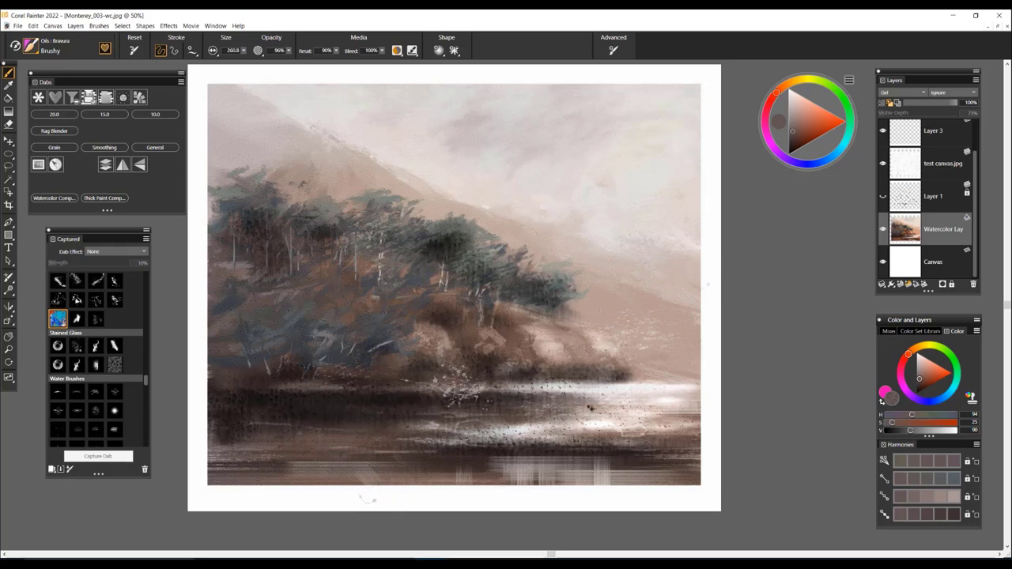
left_click(452, 390, "alt")
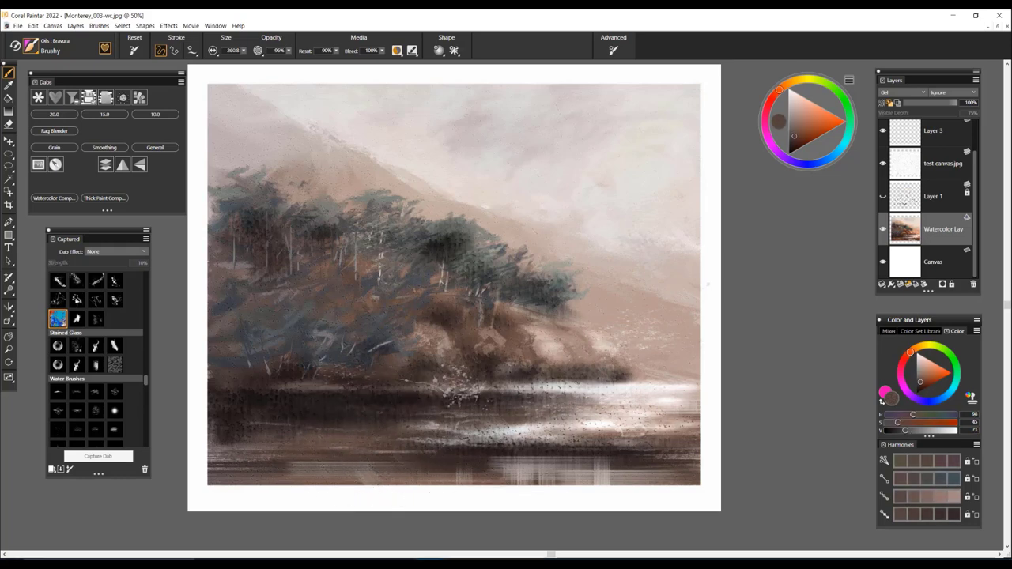
left_click(462, 441, "alt")
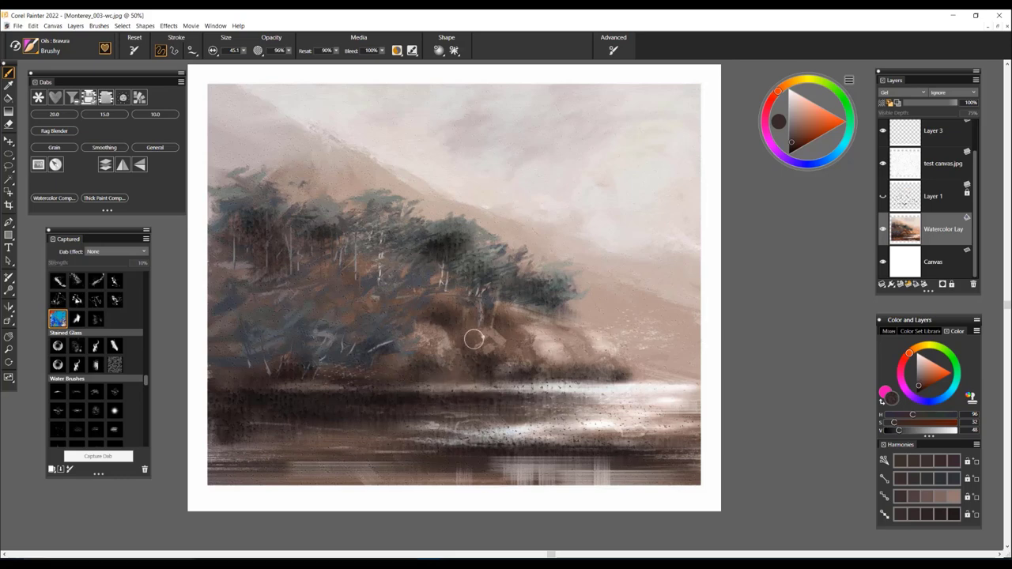
Enlarge the brush to about 225 and switch it to the Birds 4 captured dab
mouse_move(477, 367)
left_mouse_down()
mouse_move(518, 351)
mouse_move(508, 336)
left_mouse_up()
left_click_drag(147, 382, 167, 279)
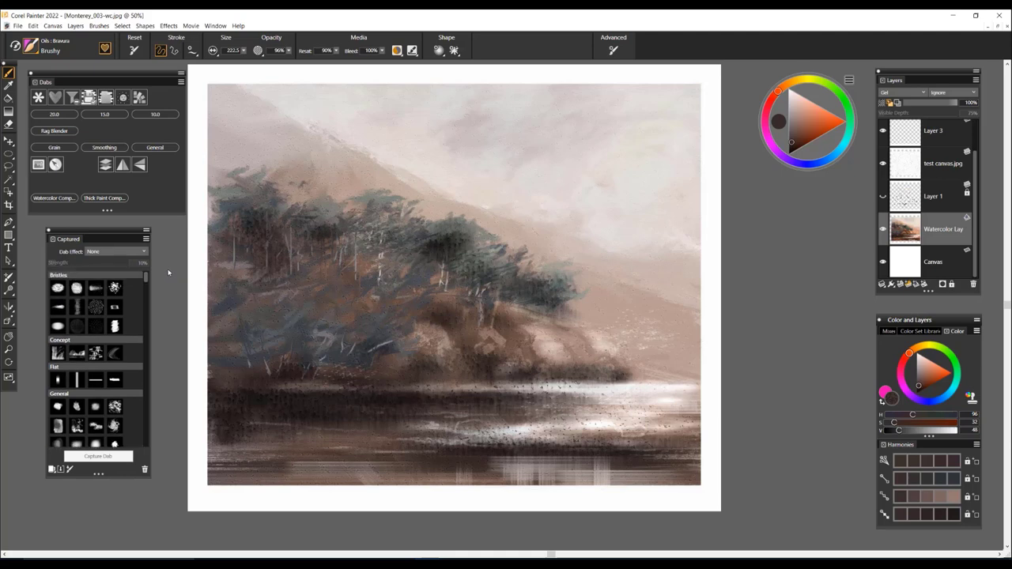
scroll(146, 278, "up", 1)
scroll(146, 278, "down", 3)
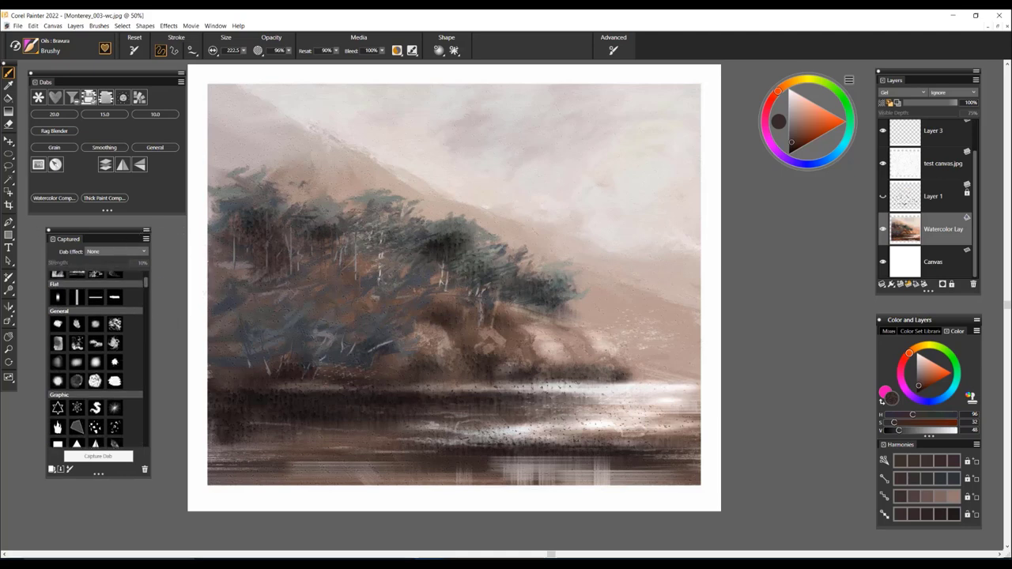
scroll(96, 355, "down", 10)
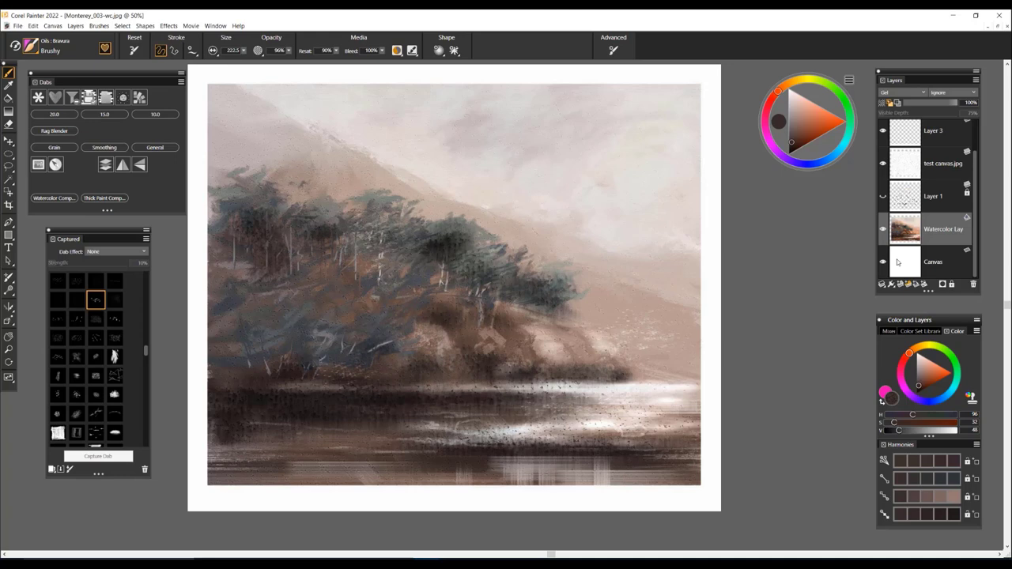
Set pure white and stamp small Birds 4 dabs just above the waterline
left_click_drag(921, 393, 916, 353)
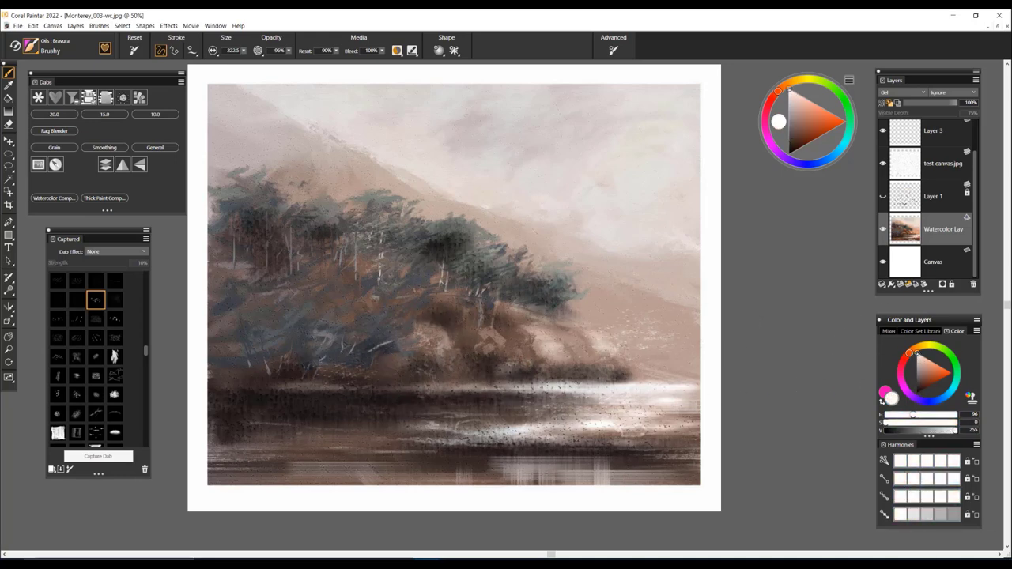
left_click_drag(418, 373, 429, 373)
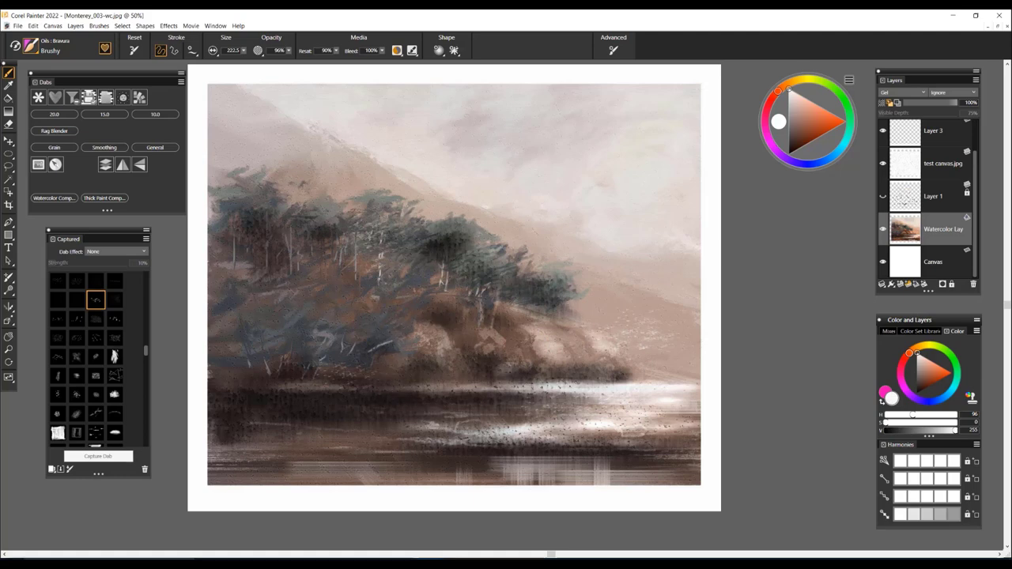
left_click_drag(425, 356, 424, 384)
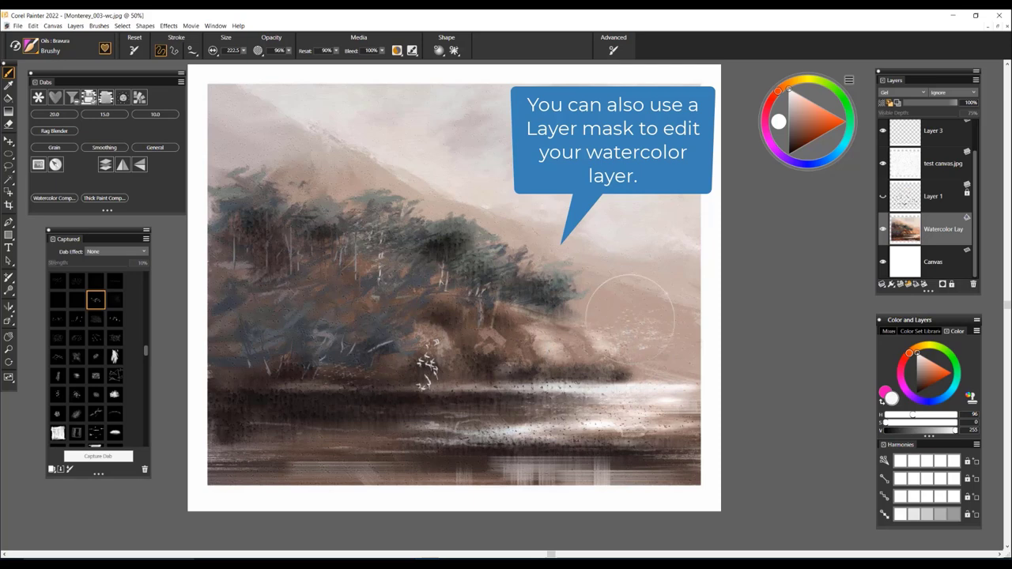
Minimize the Monterey painting's window so the sumie.jpg bamboo painting is shown
left_click(985, 27)
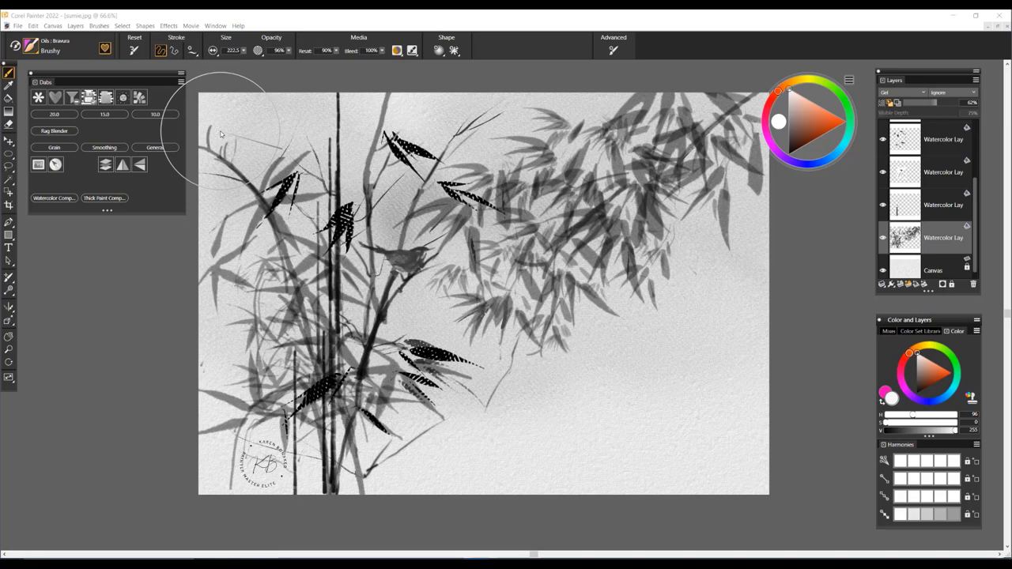
Reset the brush filters to Watercolor Compatible only and choose Sumi-e: Buildup Opaque
left_click(30, 45)
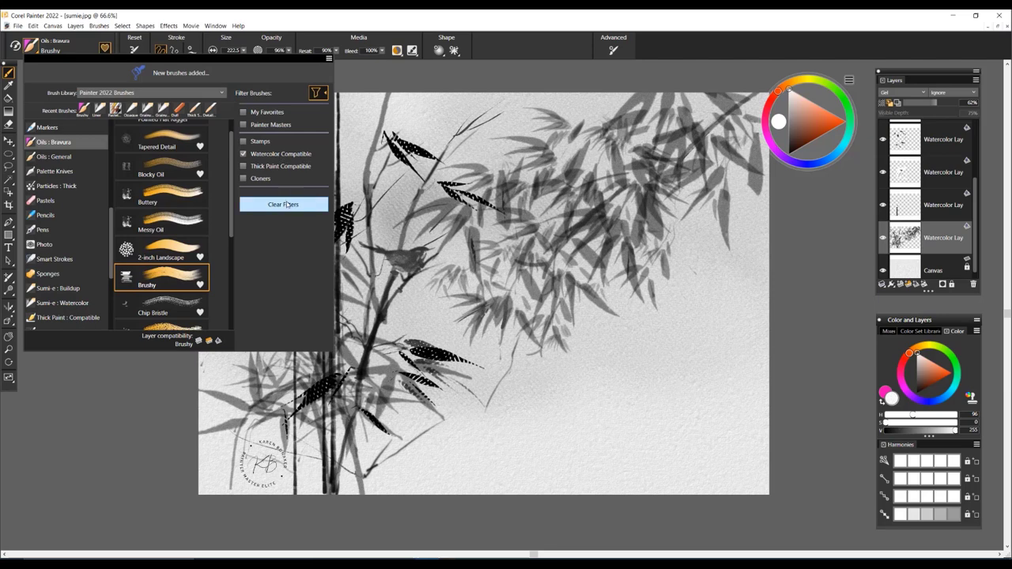
left_click(285, 206)
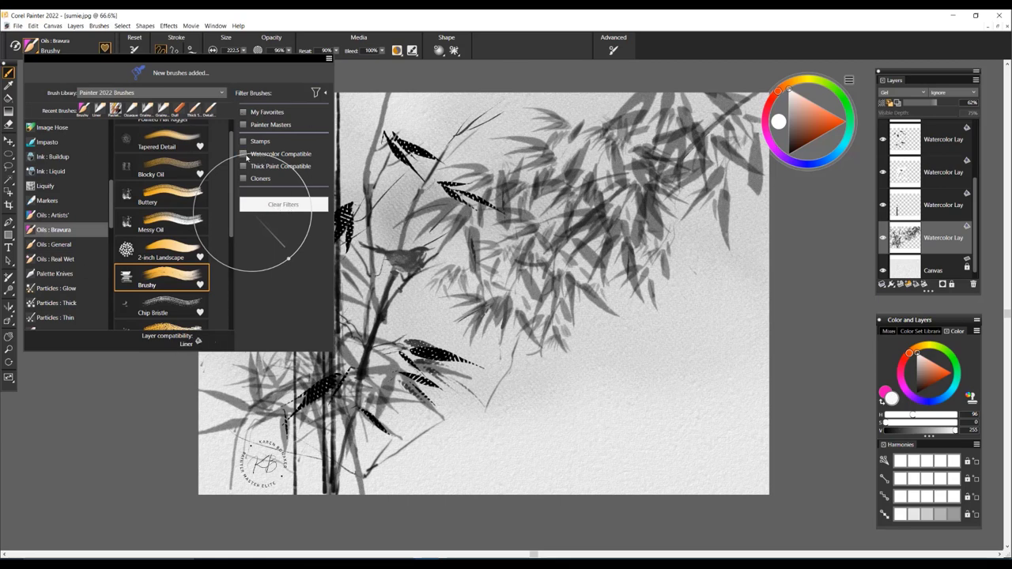
left_click(243, 154)
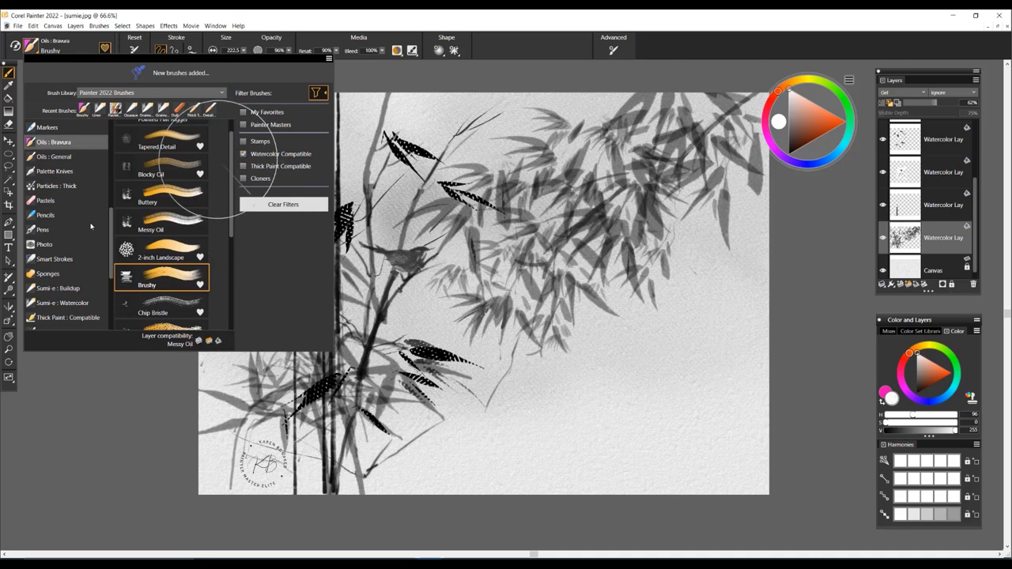
scroll(111, 225, "down", 2)
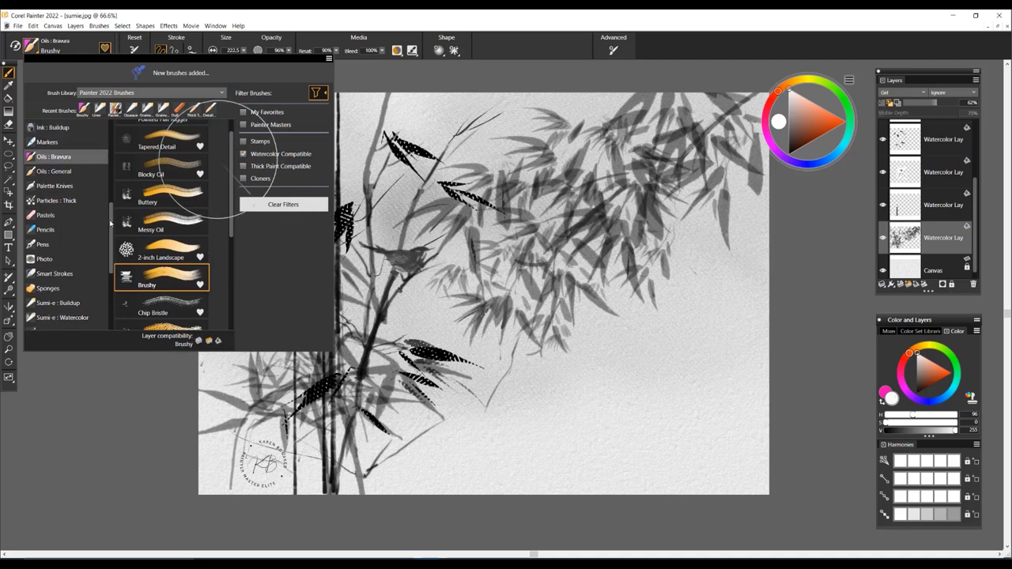
scroll(111, 241, "down", 4)
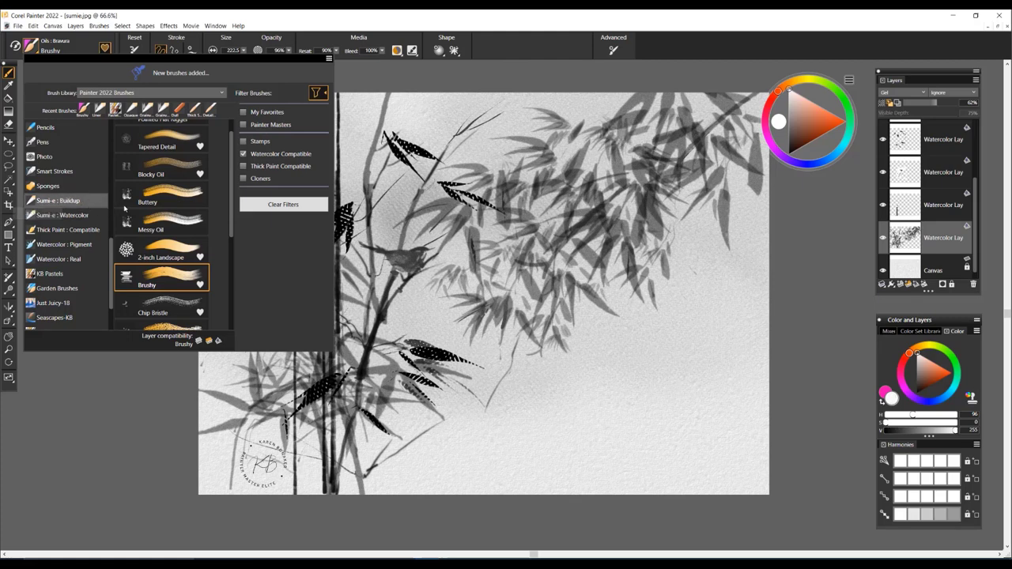
left_click(162, 250)
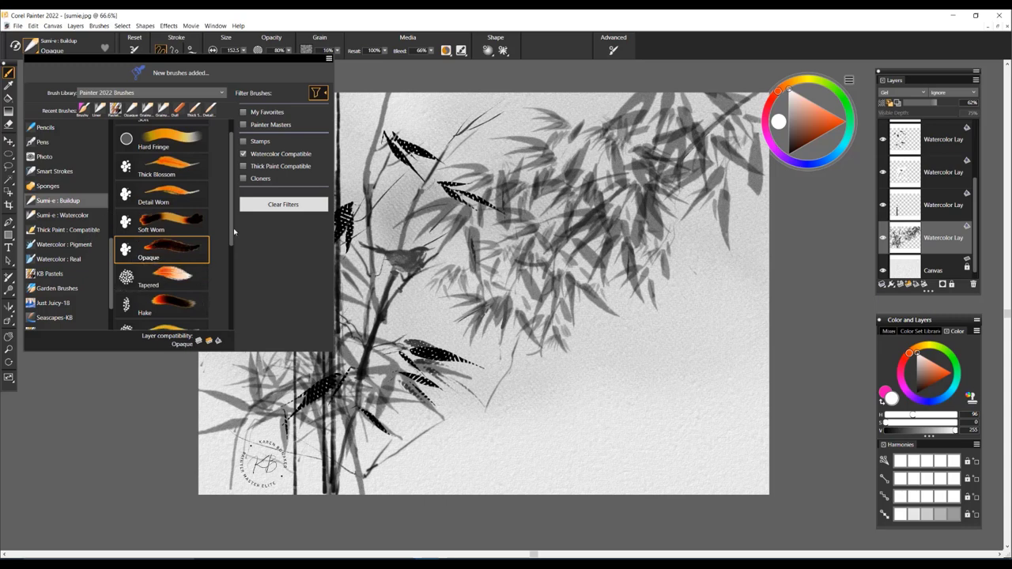
Switch to Sumi-e Buildup Detail Worn and darken a bamboo stem from top to bottom
left_click_drag(228, 237, 218, 320)
left_click(162, 310)
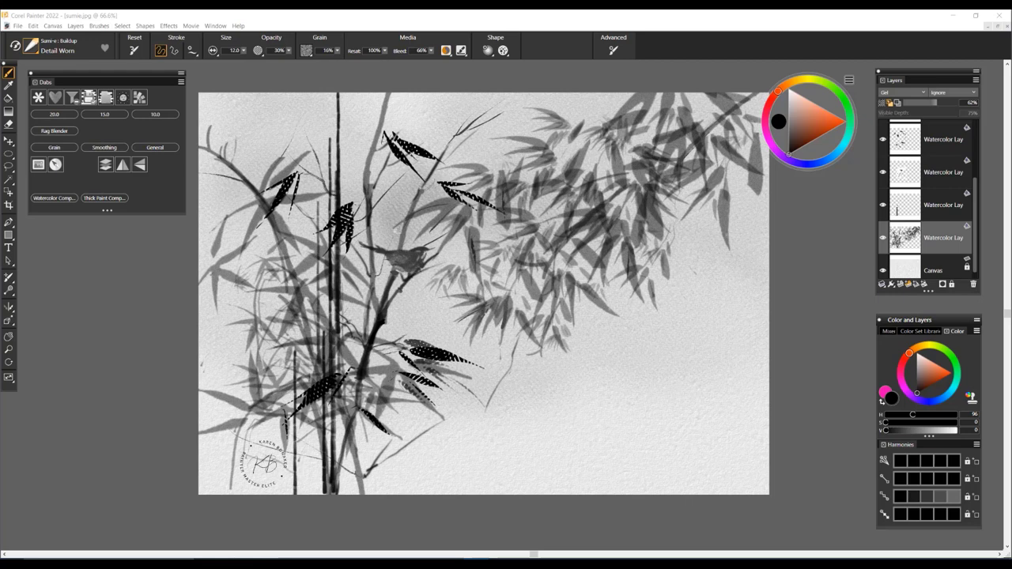
left_click_drag(419, 191, 404, 227)
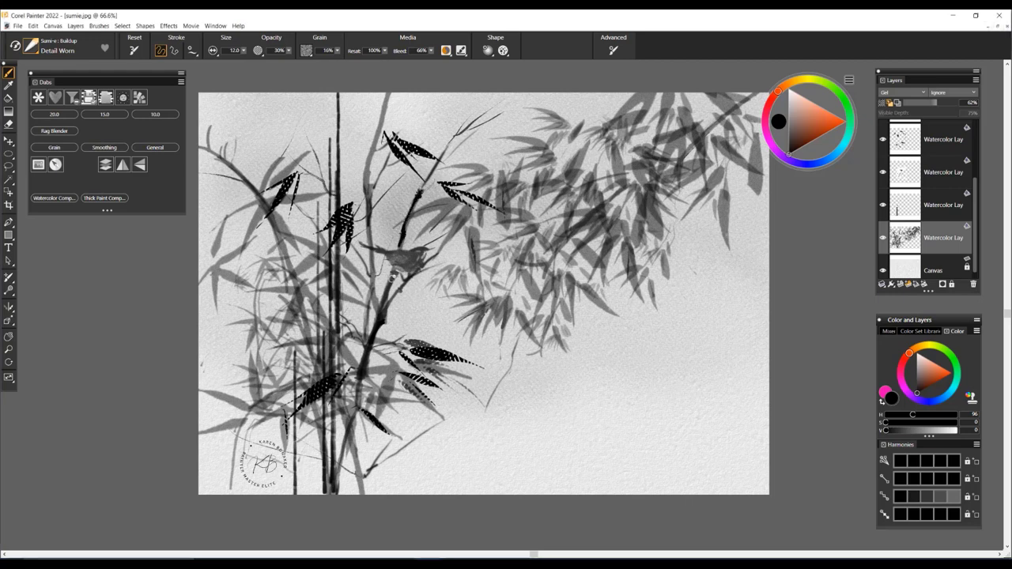
left_click_drag(392, 278, 367, 345)
left_click_drag(359, 379, 343, 473)
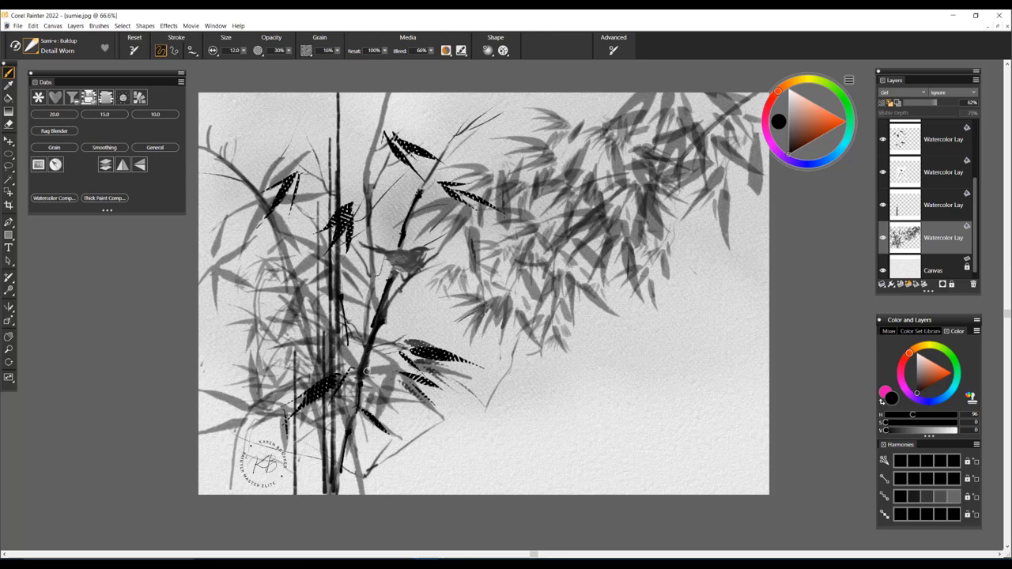
mouse_move(335, 321)
left_mouse_down()
mouse_move(331, 372)
mouse_move(296, 387)
mouse_move(335, 461)
mouse_move(322, 508)
left_mouse_up()
Undo the stray stem stroke, then add dark accents on the lower and thin upper stems
key("ctrl+z")
mouse_move(352, 459)
left_mouse_down()
mouse_move(361, 495)
mouse_move(346, 414)
mouse_move(358, 456)
left_mouse_up()
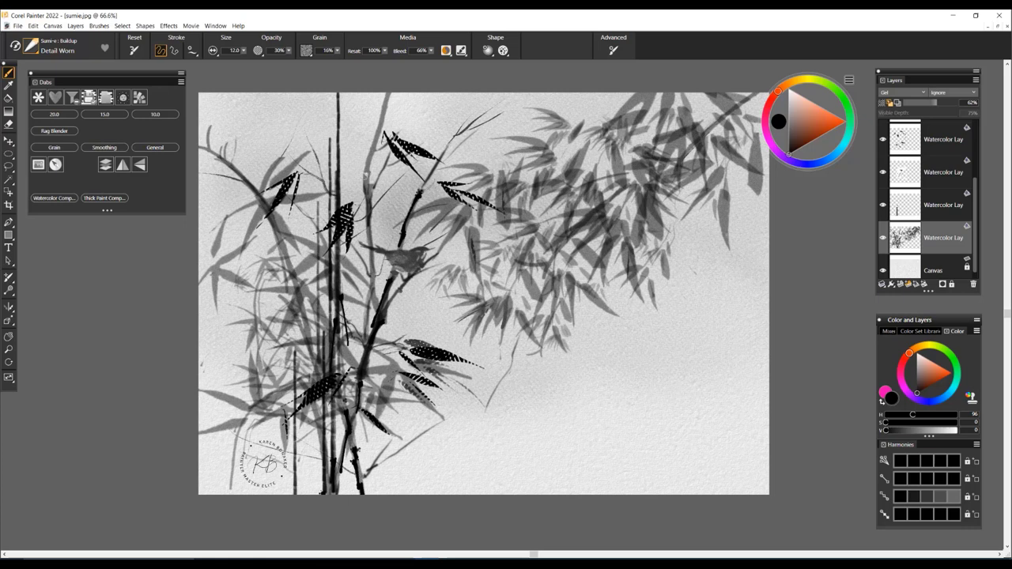
mouse_move(365, 172)
left_mouse_down()
mouse_move(364, 197)
mouse_move(368, 184)
left_mouse_up()
left_click_drag(372, 151, 367, 184)
Select the Pens: Variable Tip brush at size 10 and 100% opacity
left_click(33, 52)
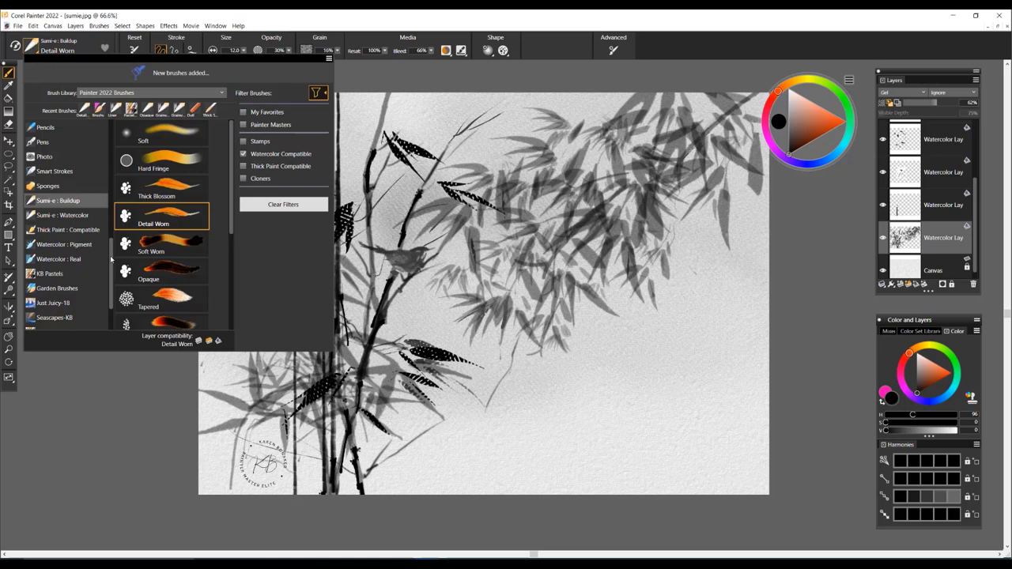
scroll(113, 247, "up", 2)
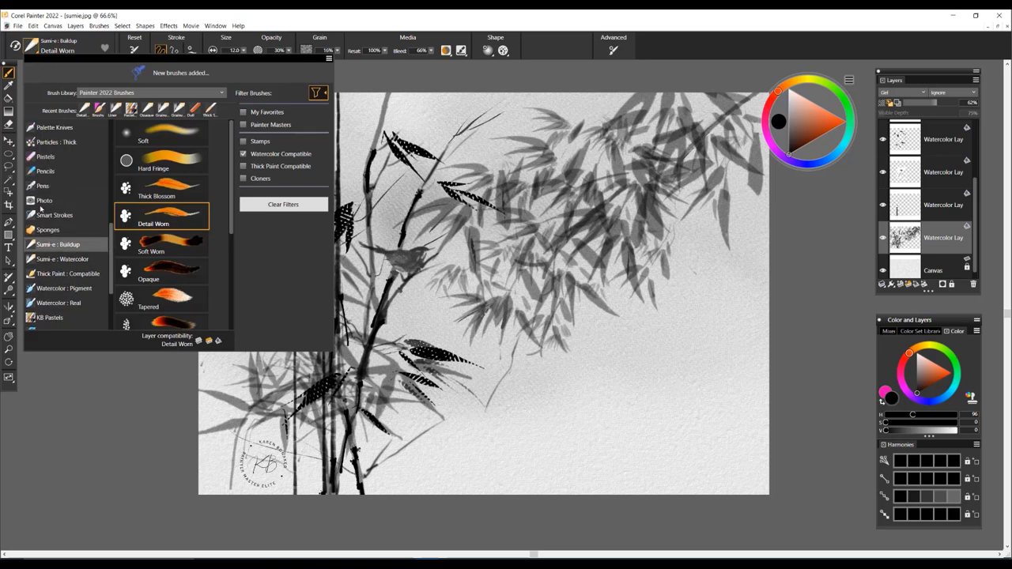
left_click(42, 185)
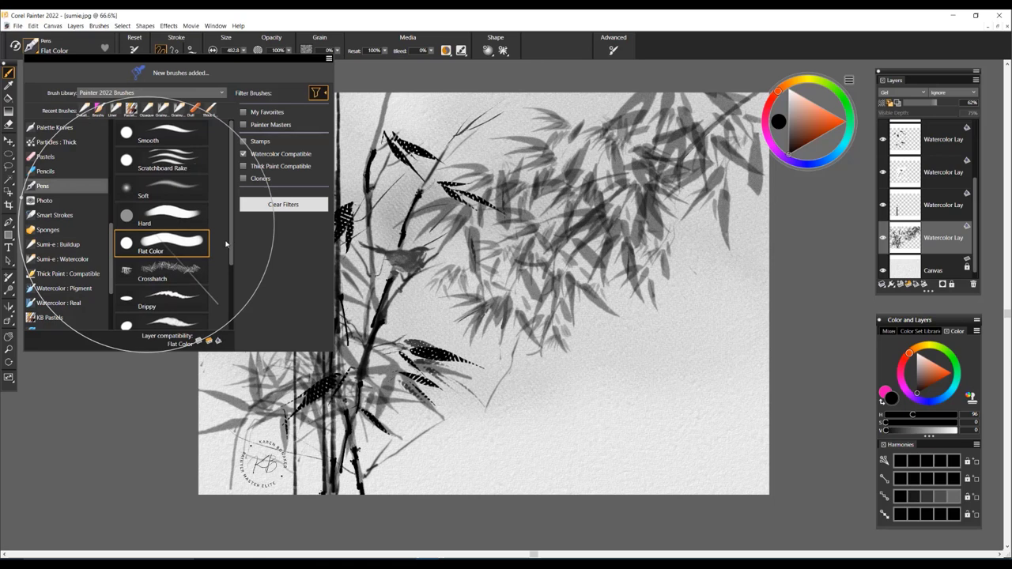
left_click(162, 244)
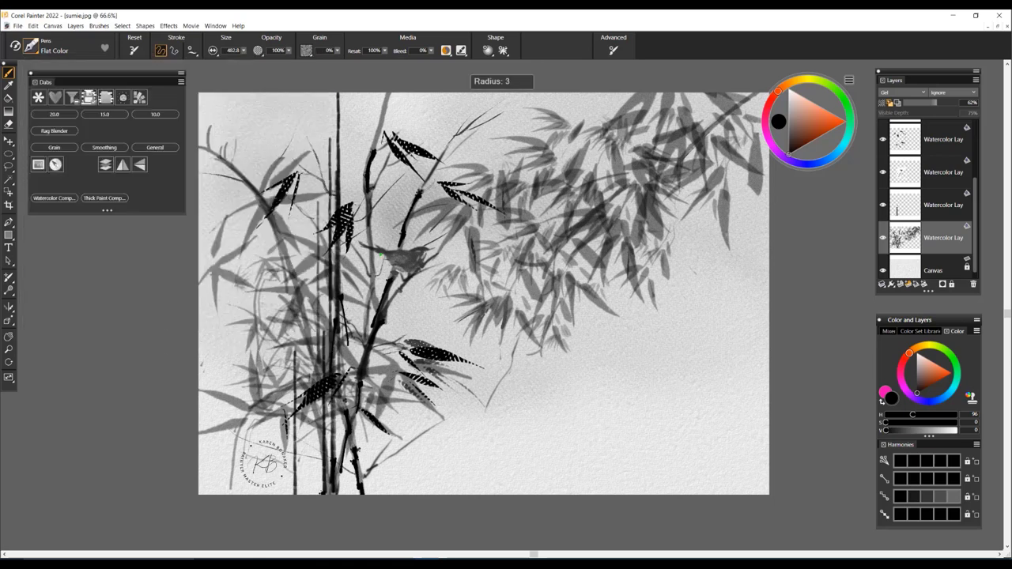
left_click(33, 47)
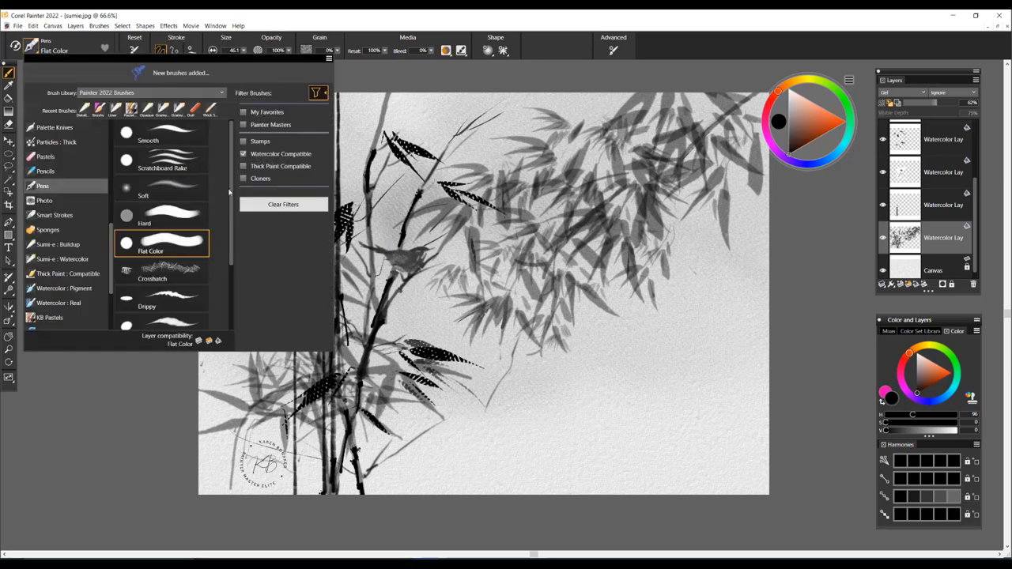
scroll(232, 218, "down", 3)
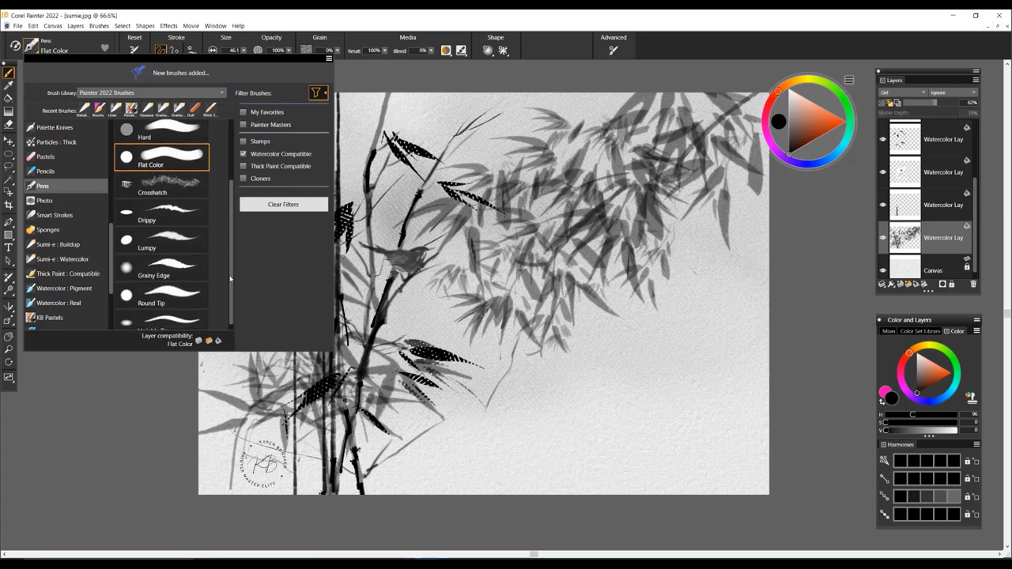
left_click(162, 319)
Draw four thin dark branches and twigs off the bamboo stems with the Variable Tip pen
left_click(438, 263)
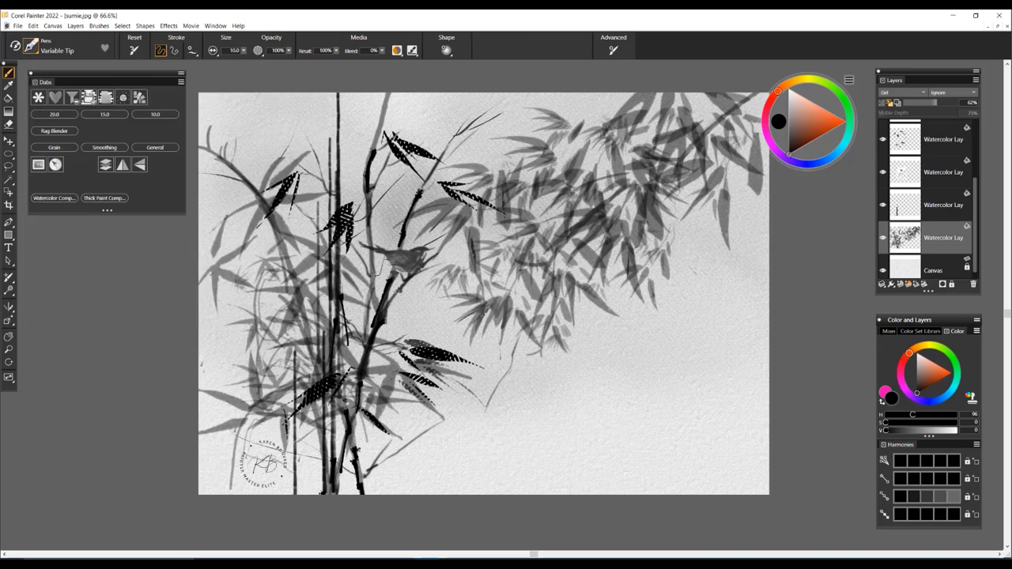
left_click_drag(412, 292, 502, 291)
left_click_drag(458, 152, 487, 140)
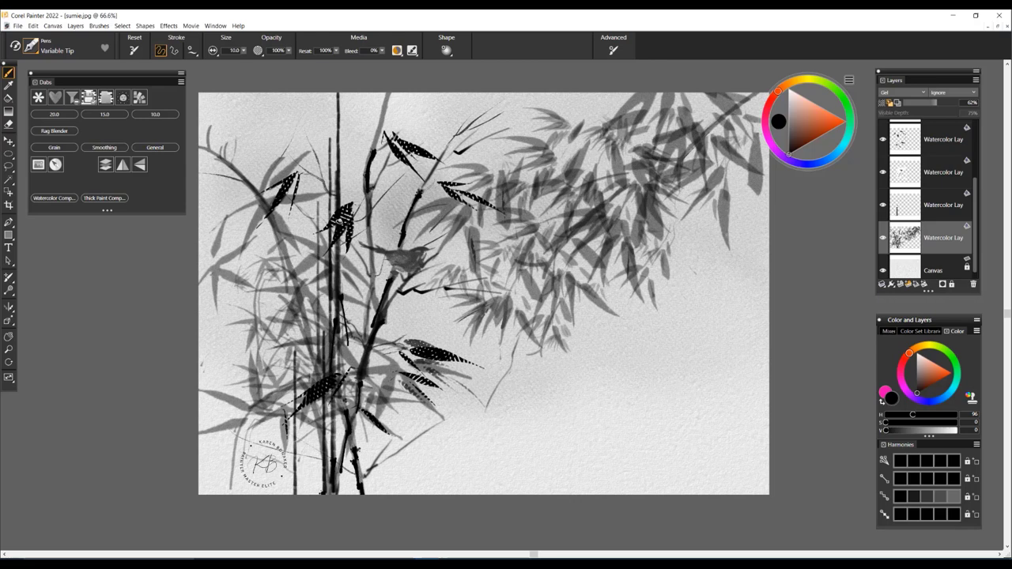
left_click_drag(282, 247, 245, 234)
left_click_drag(383, 324, 420, 307)
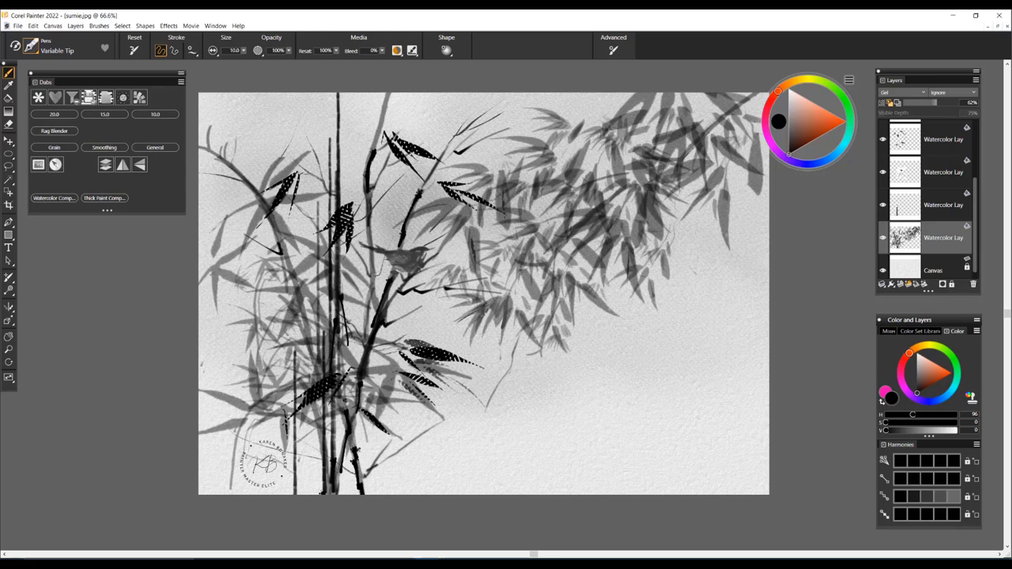